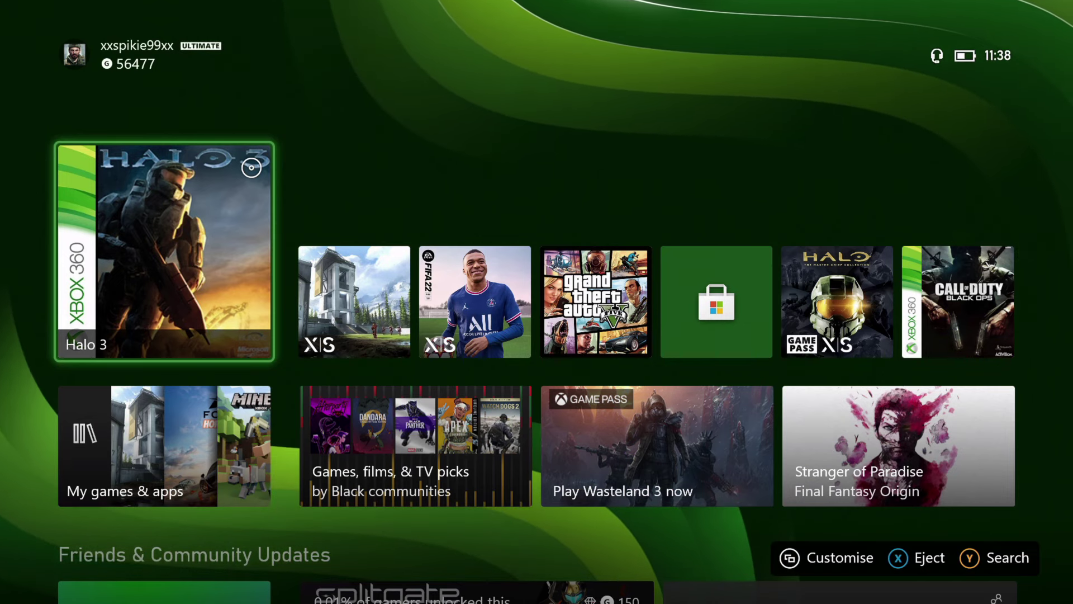
- Move down from Home to highlight My games & apps
{"action": "key", "text": "Down"}
- Open My games & apps, switch to the Apps list and launch Xbox Insider Hub
{"action": "key", "text": "Return"}
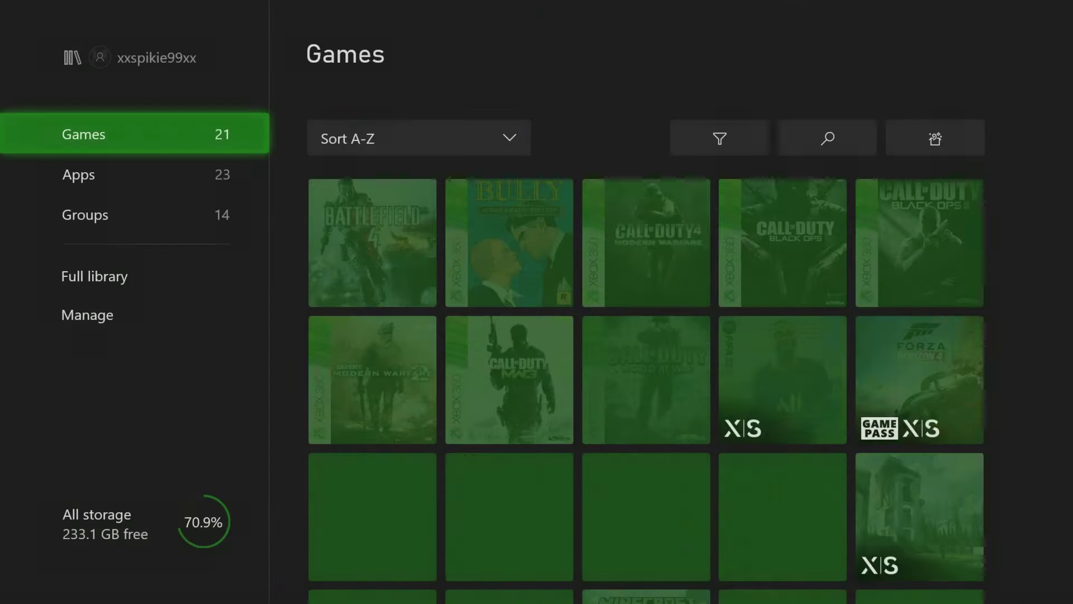
{"action": "key", "text": "Down"}
{"action": "key", "text": "Right"}
{"action": "key", "text": "Down"}
{"action": "key", "text": "Down"}
{"action": "key", "text": "Down"}
{"action": "key", "text": "Down"}
{"action": "key", "text": "Down"}
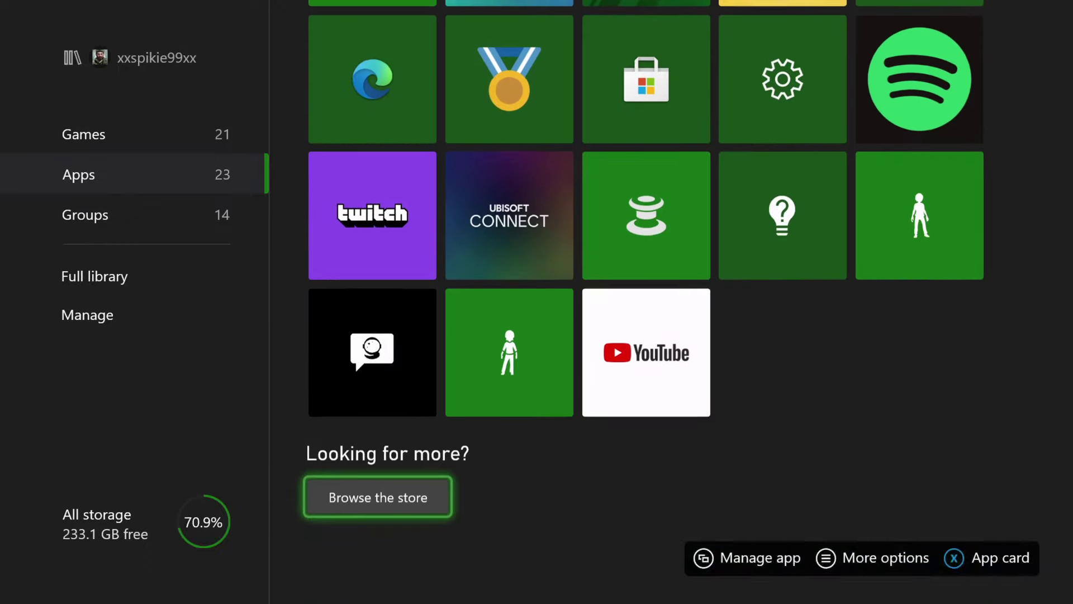
{"action": "key", "text": "Up"}
{"action": "key", "text": "Up"}
{"action": "key", "text": "Right"}
{"action": "key", "text": "Left"}
{"action": "key", "text": "Down"}
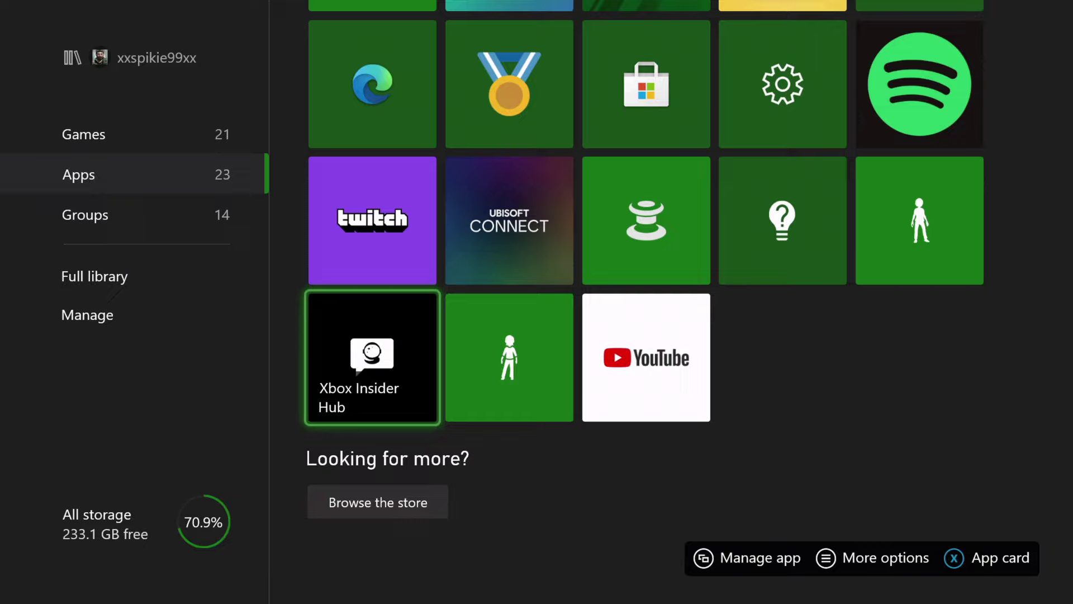
{"action": "key", "text": "Return"}
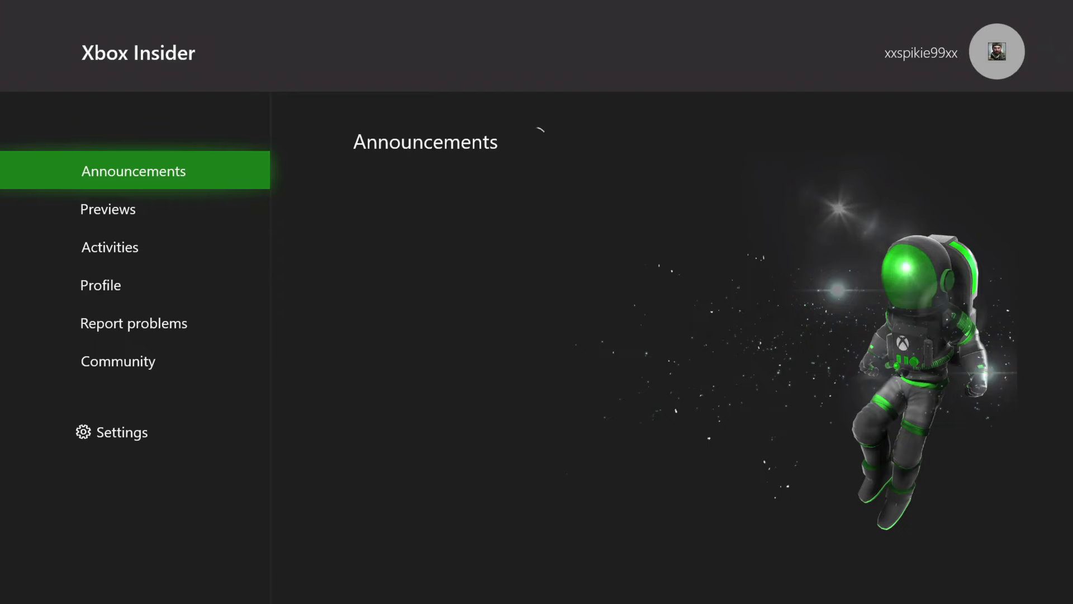
- Go to the Previews page and highlight the joined Xbox Update Preview
{"action": "key", "text": "Down"}
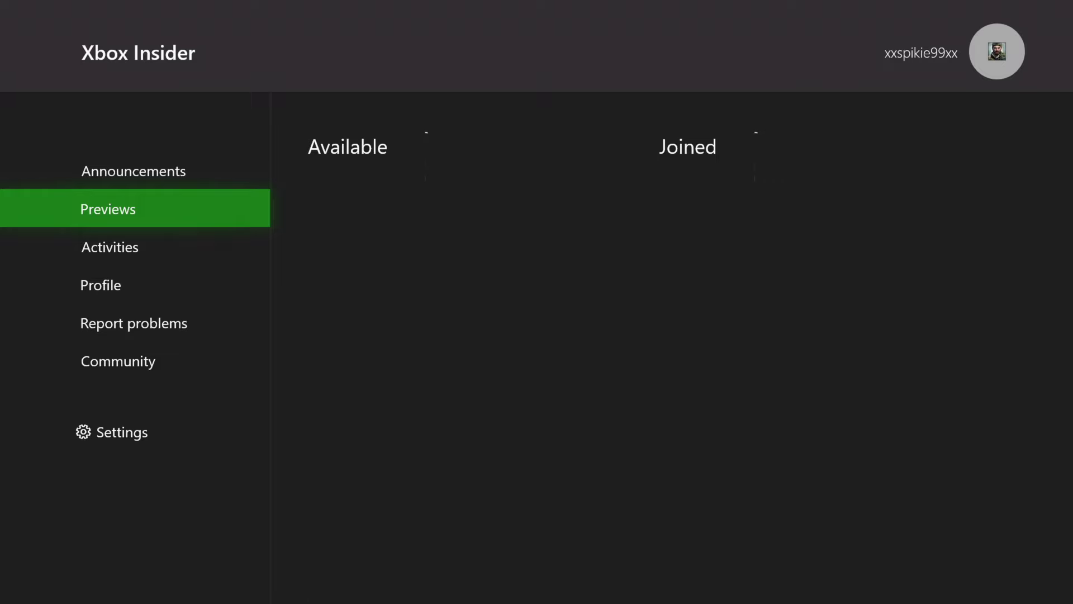
{"action": "key", "text": "Down"}
{"action": "key", "text": "Down"}
{"action": "key", "text": "Down"}
{"action": "key", "text": "Down"}
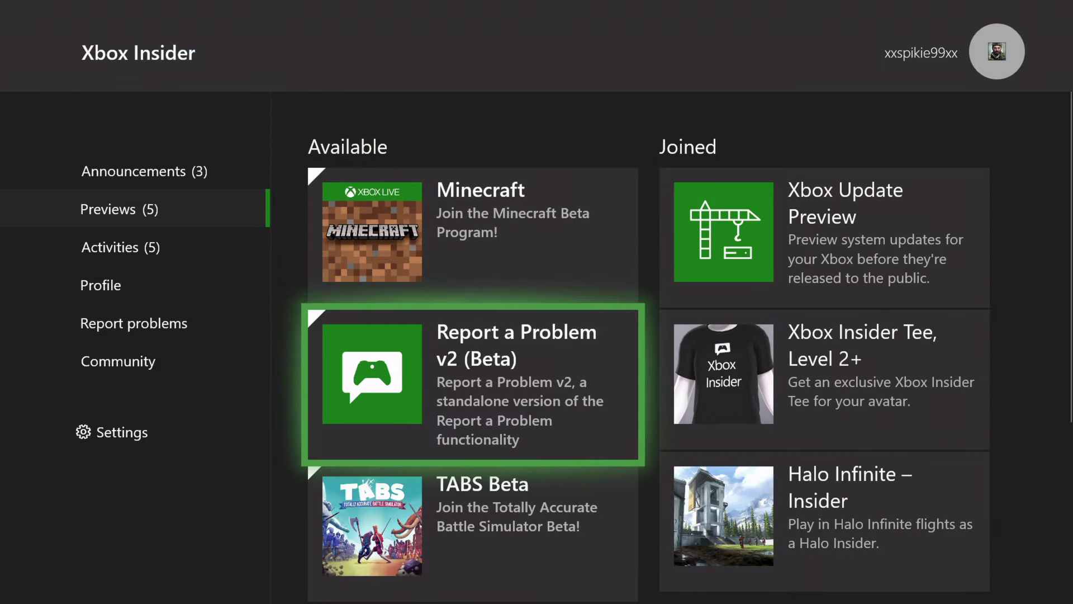
{"action": "key", "text": "Up"}
{"action": "key", "text": "Up"}
{"action": "key", "text": "Up"}
{"action": "key", "text": "Up"}
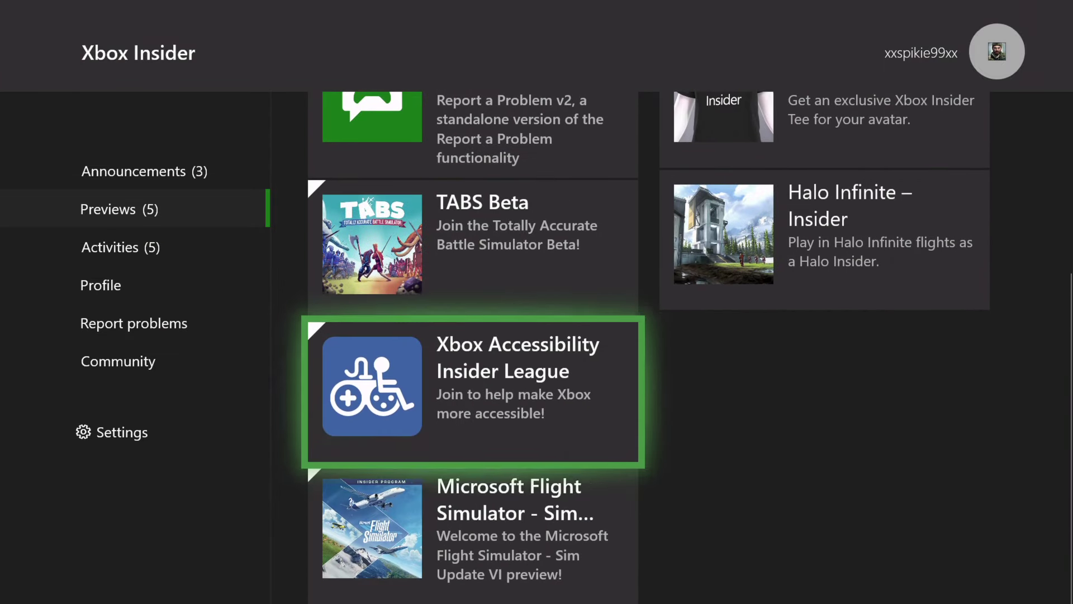
{"action": "key", "text": "Right"}
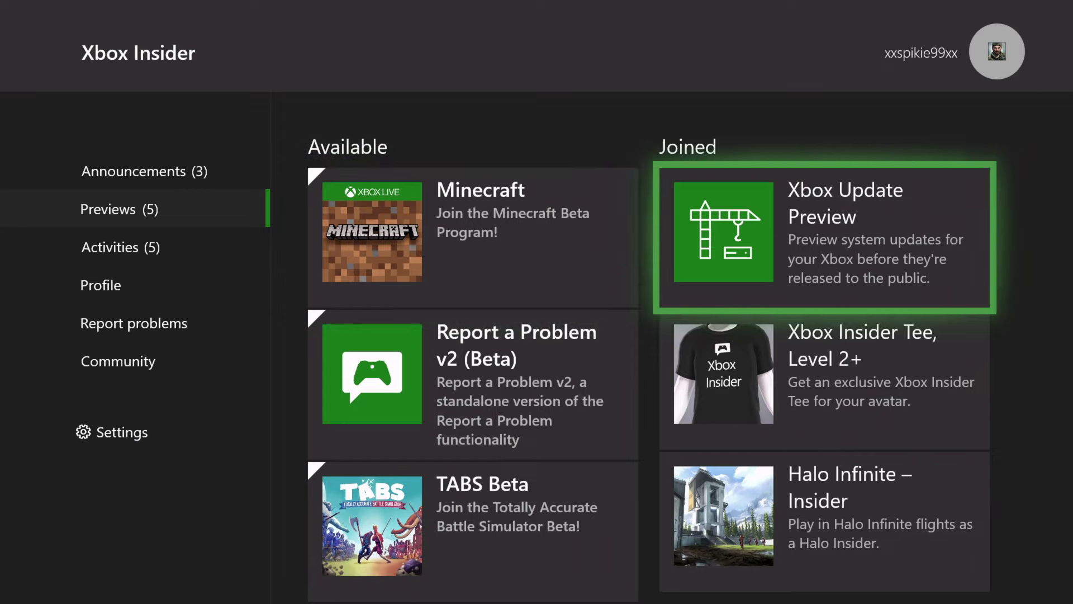
{"action": "key", "text": "Left"}
{"action": "key", "text": "Down"}
{"action": "key", "text": "Up"}
{"action": "key", "text": "Right"}
- Open Xbox Update Preview's details and choose Manage to show the Delta and Omega groups
{"action": "key", "text": "Return"}
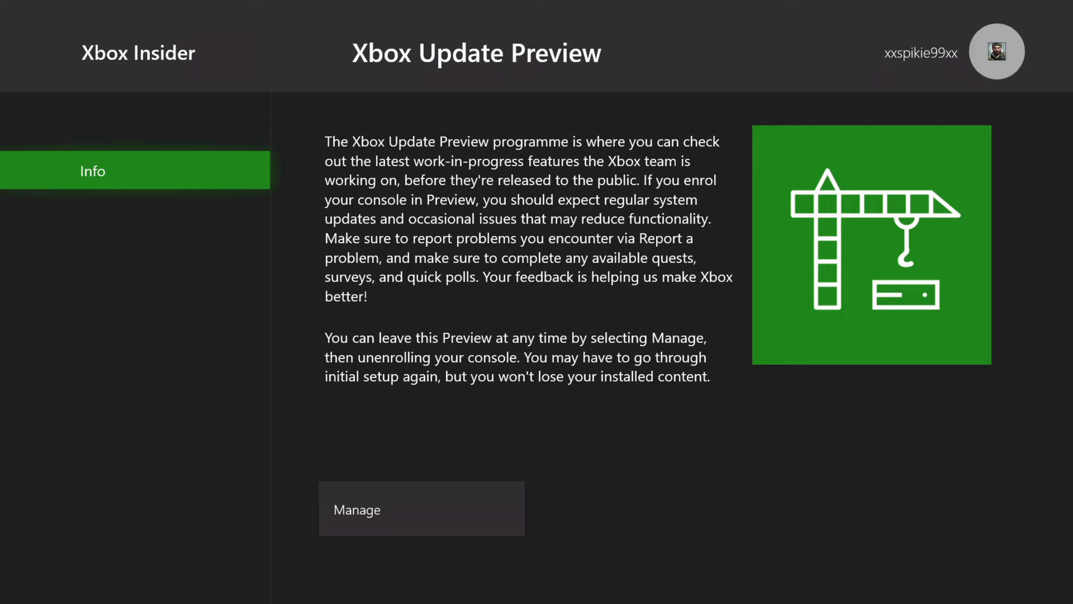
{"action": "key", "text": "Right"}
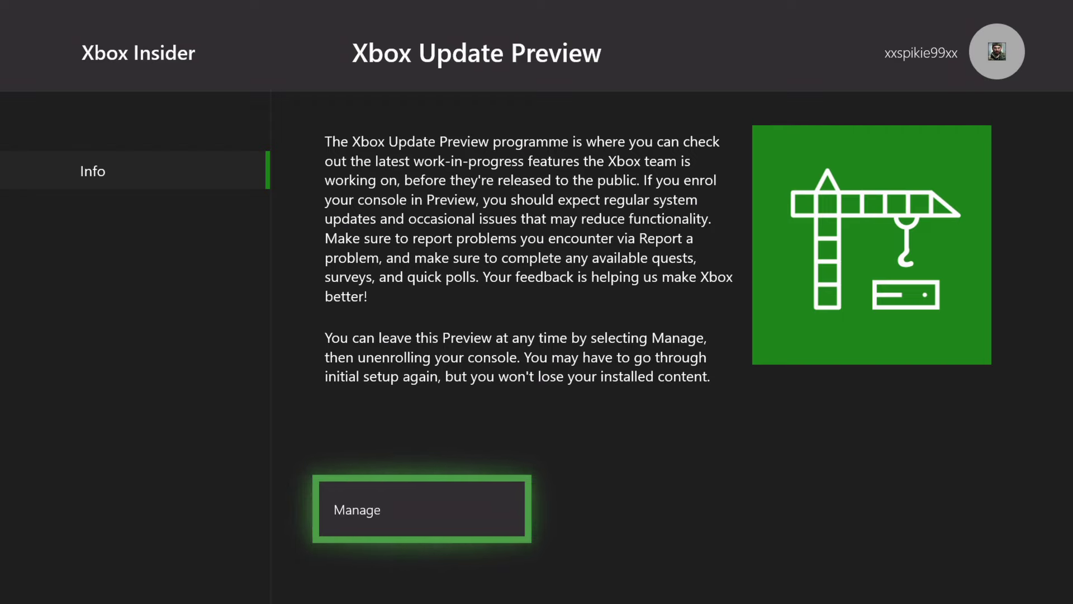
{"action": "key", "text": "Return"}
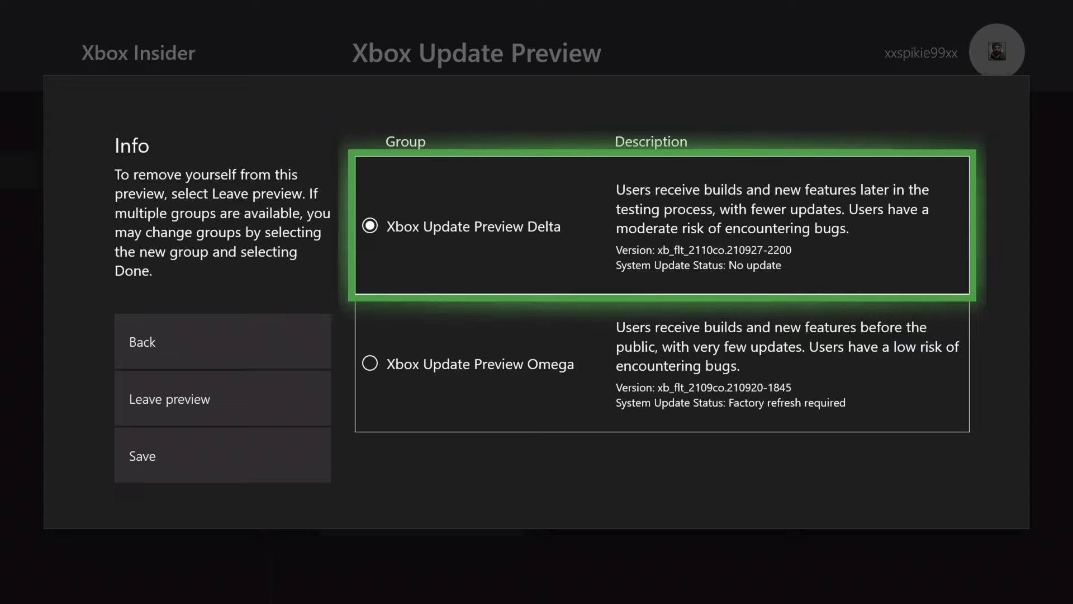
- Compare the Delta and Omega group rows, leaving Delta selected
{"action": "key", "text": "Down"}
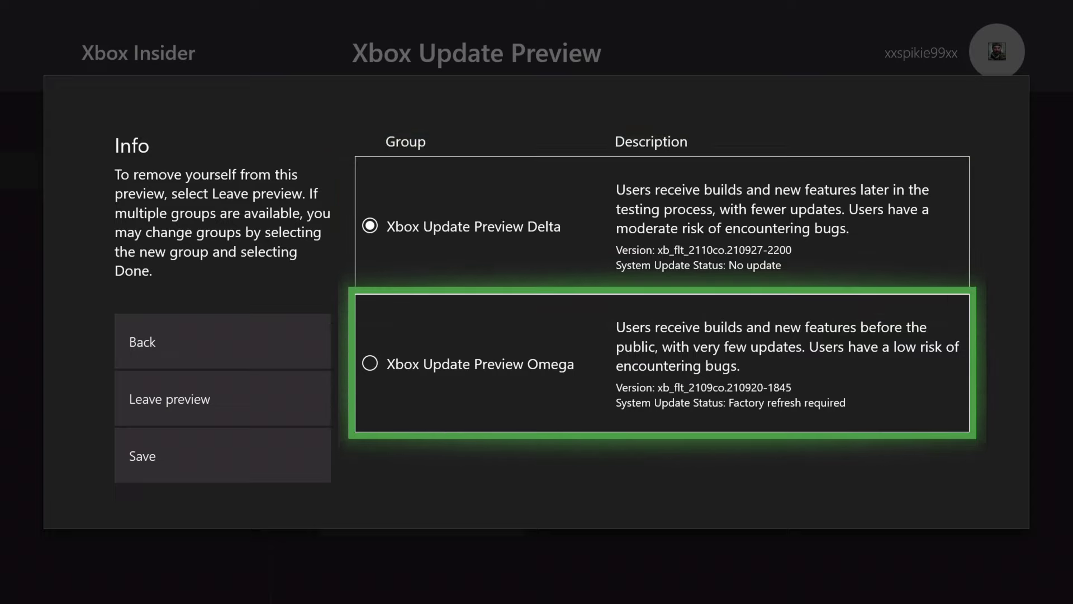
{"action": "key", "text": "Up"}
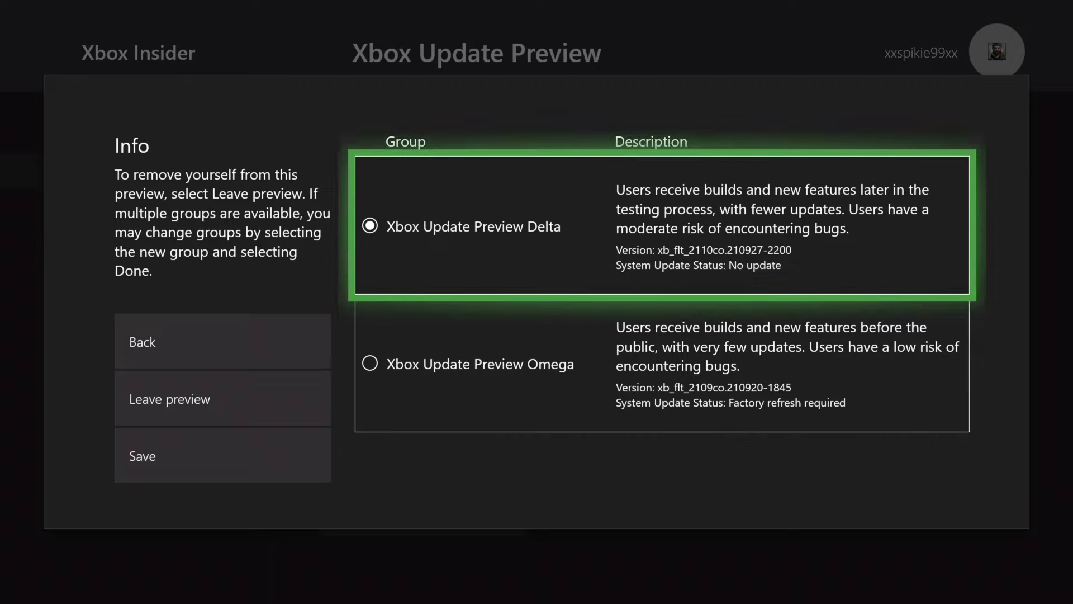
{"action": "key", "text": "Down"}
{"action": "key", "text": "Up"}
{"action": "key", "text": "Down"}
{"action": "key", "text": "Up"}
{"action": "key", "text": "Down"}
{"action": "key", "text": "Up"}
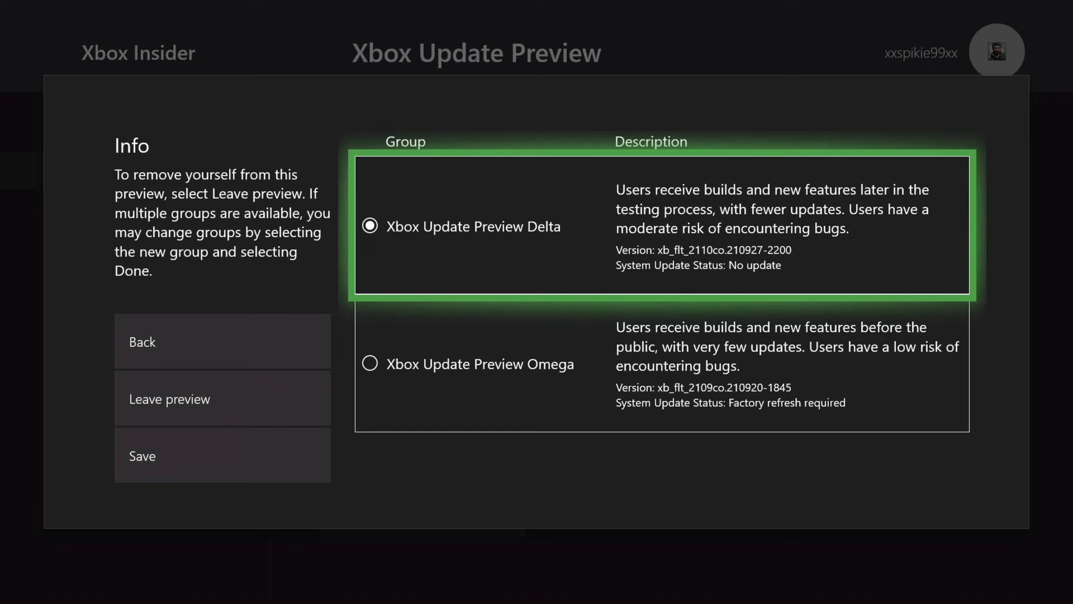
- Move to Save without changing the group, keeping the preview on Delta
{"action": "key", "text": "Left"}
{"action": "key", "text": "Down"}
{"action": "key", "text": "Down"}
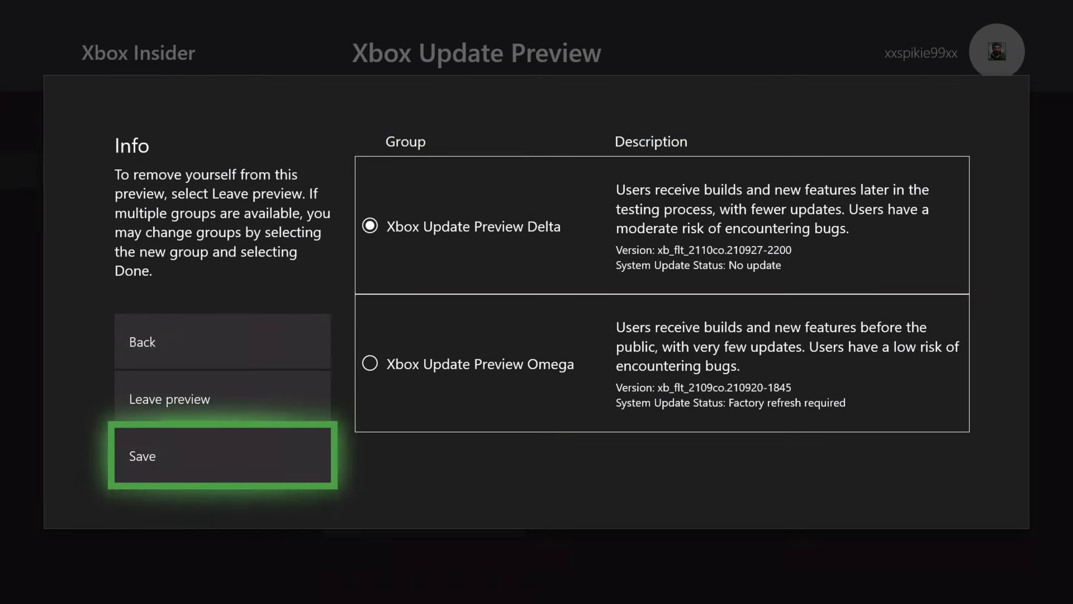
{"action": "key", "text": "Up"}
{"action": "key", "text": "Down"}
- Return Home, then open the guide's Profile & system account options
{"action": "key", "text": "super"}
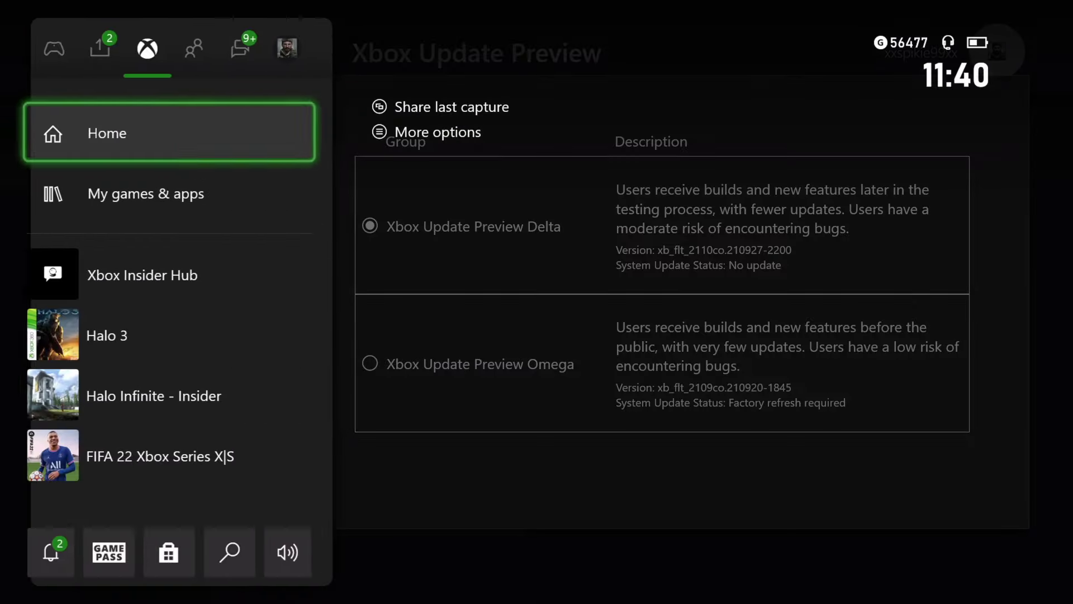
{"action": "key", "text": "Return"}
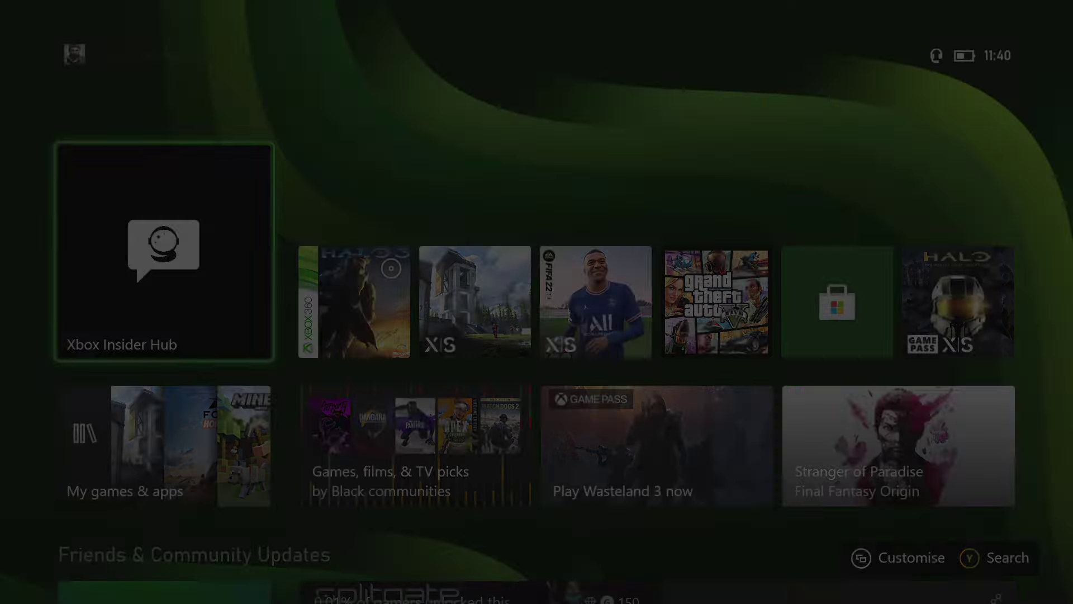
{"action": "key", "text": "super"}
{"action": "key", "text": "Right"}
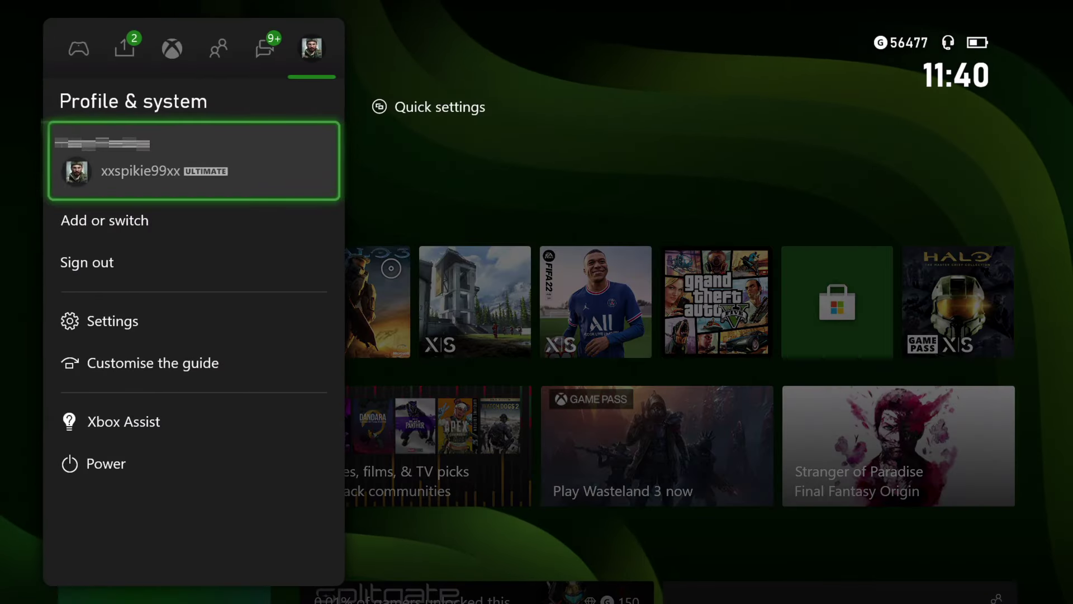
{"action": "key", "text": "Return"}
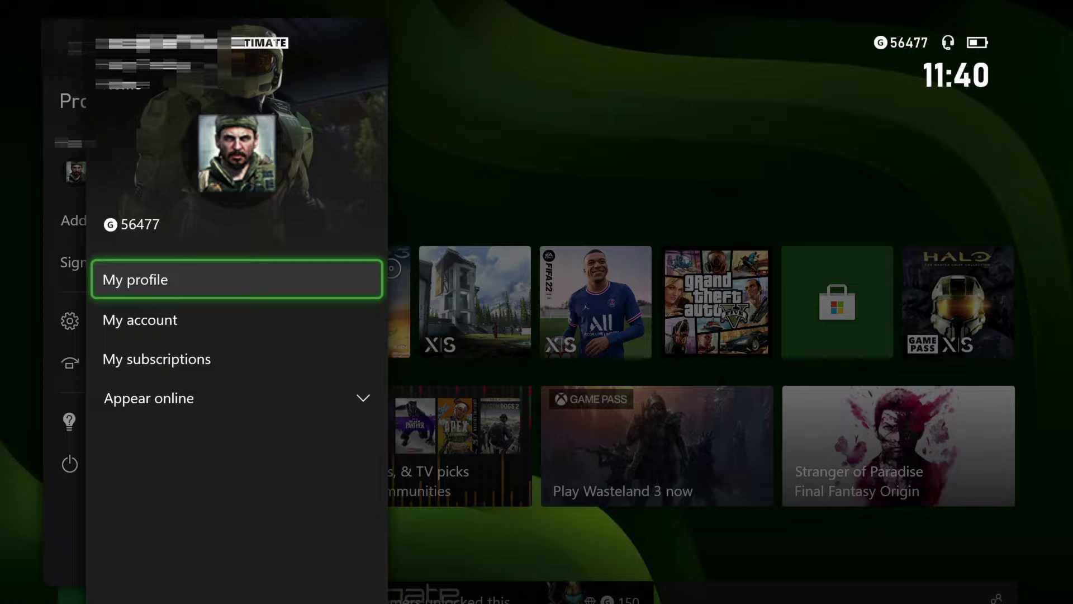
- Open My profile > Customise profile and choose Change gamerpic
{"action": "key", "text": "super"}
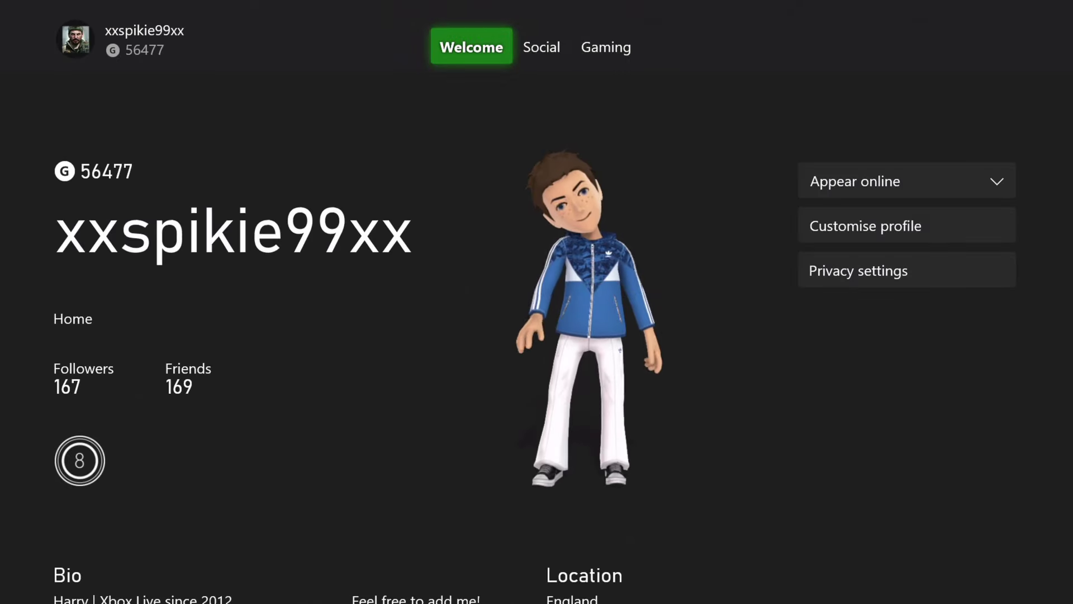
{"action": "key", "text": "Down"}
{"action": "key", "text": "Return"}
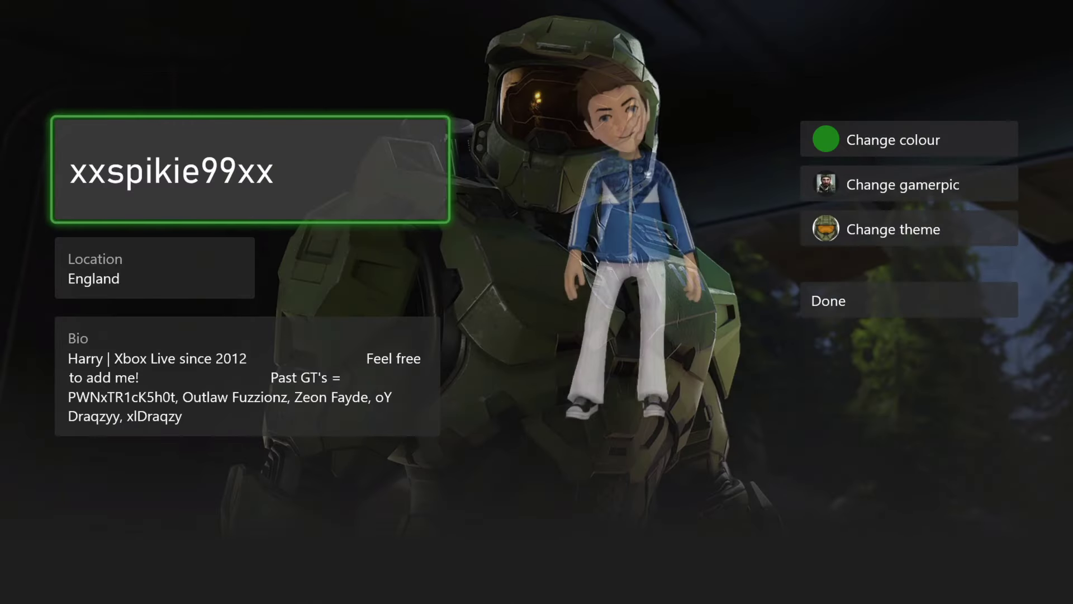
{"action": "key", "text": "Right"}
{"action": "key", "text": "Up"}
{"action": "key", "text": "Down"}
{"action": "key", "text": "Down"}
{"action": "key", "text": "Return"}
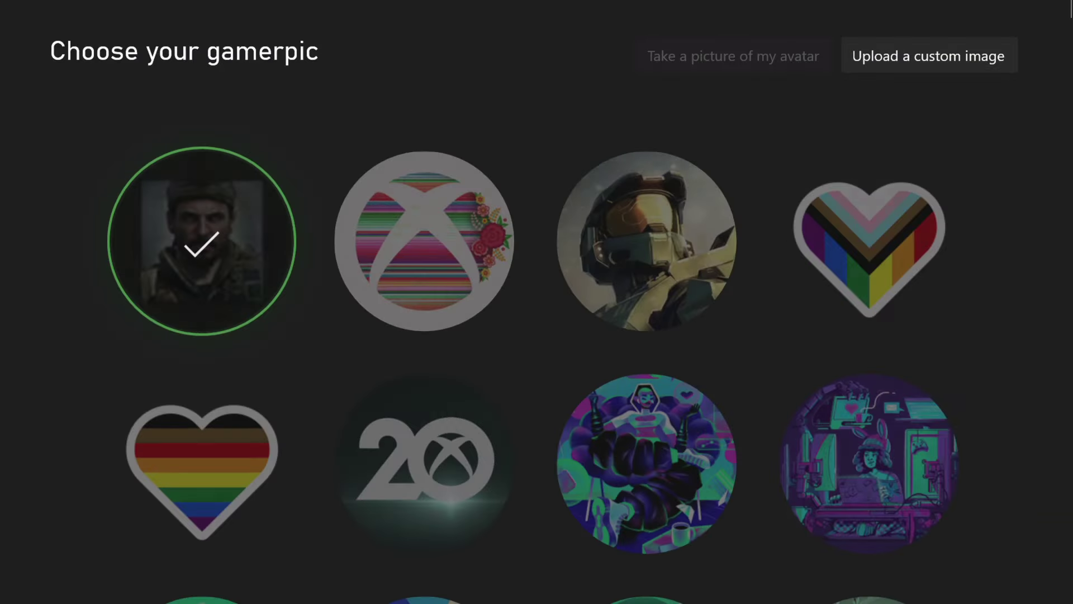
- Compare other gamerpics, including the Xbox serape, then reselect the soldier picture
{"action": "key", "text": "Right"}
{"action": "key", "text": "Left"}
{"action": "key", "text": "Right"}
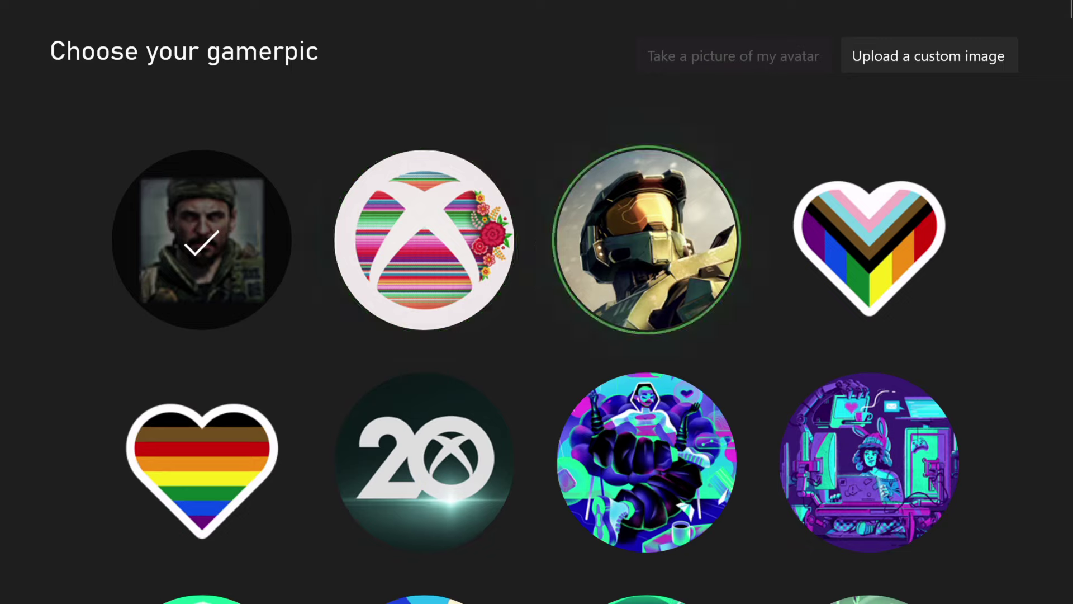
{"action": "key", "text": "Left"}
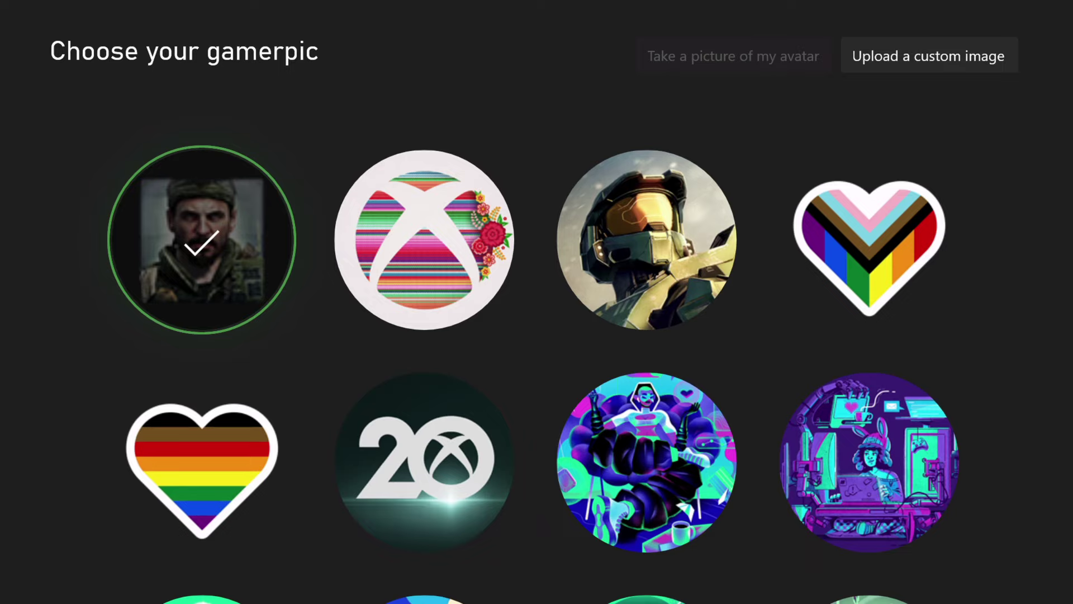
{"action": "key", "text": "Right"}
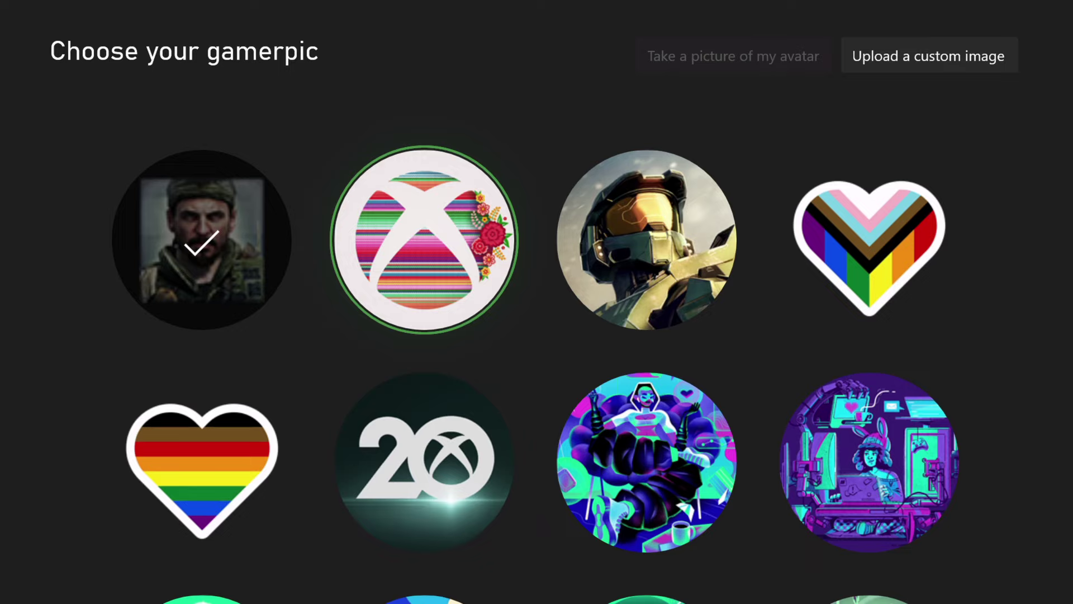
{"action": "left_click", "coordinate": [201, 239]}
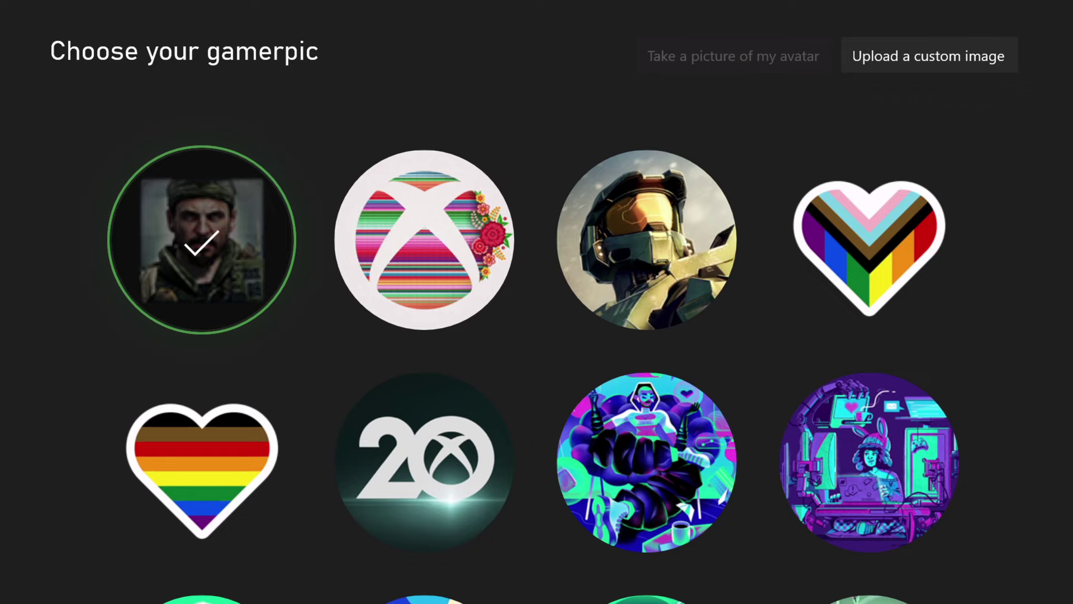
- Browse further gamerpics, settle back on the soldier, and exit to Home
{"action": "key", "text": "Right"}
{"action": "key", "text": "Down"}
{"action": "key", "text": "Up"}
{"action": "key", "text": "Left"}
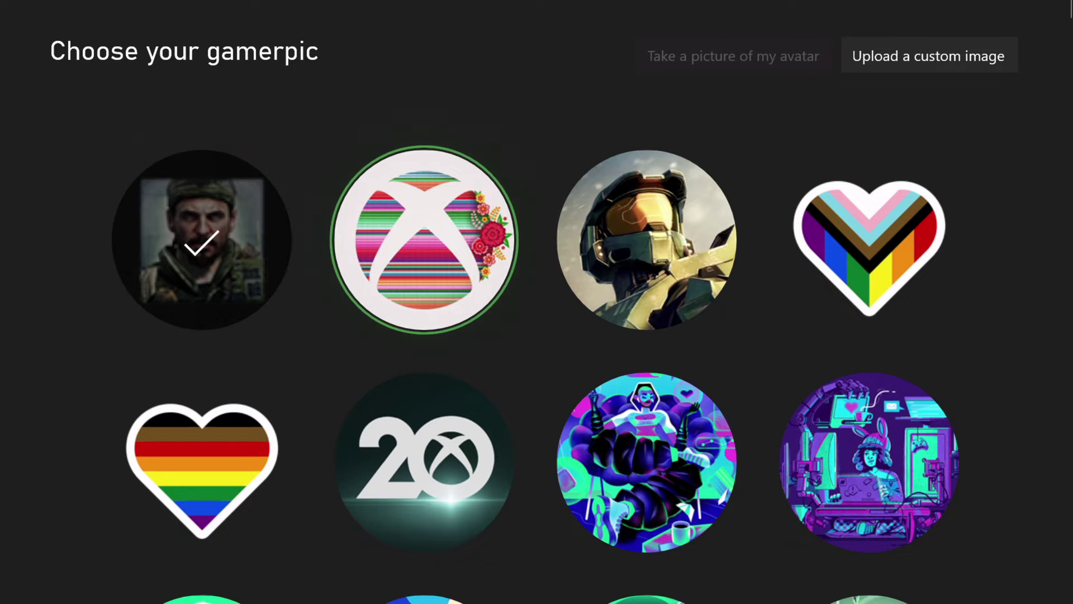
{"action": "key", "text": "Escape"}
{"action": "key", "text": "Escape"}
{"action": "key", "text": "Escape"}
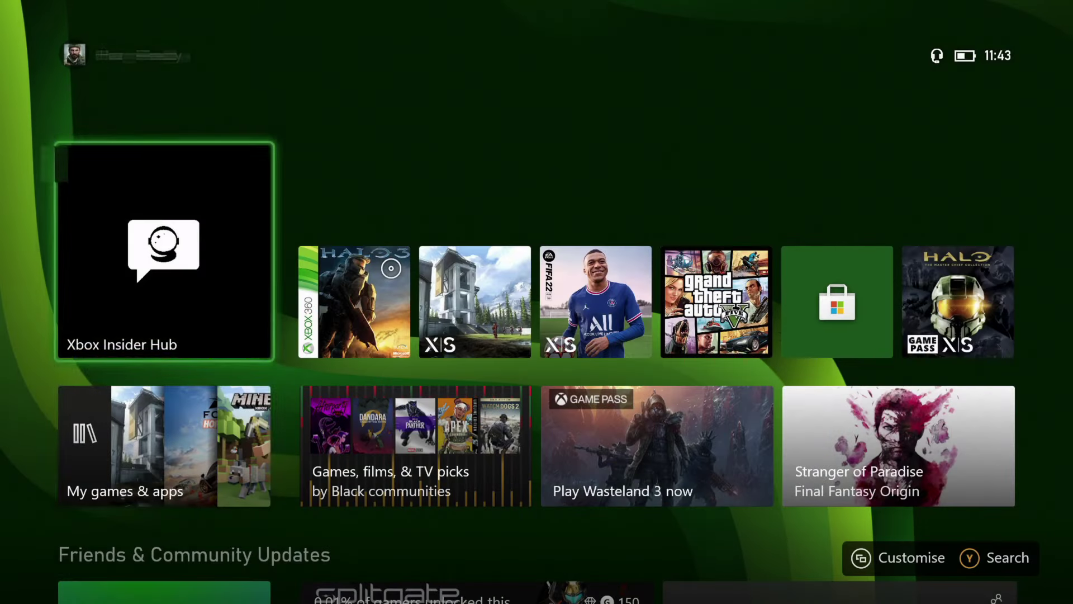
- Open My games & apps, find the Halo 3 tile and launch it
{"action": "key", "text": "Return"}
{"action": "key", "text": "Right"}
{"action": "key", "text": "Right"}
{"action": "key", "text": "Right"}
{"action": "key", "text": "Down"}
{"action": "key", "text": "Down"}
{"action": "key", "text": "Down"}
{"action": "key", "text": "Left"}
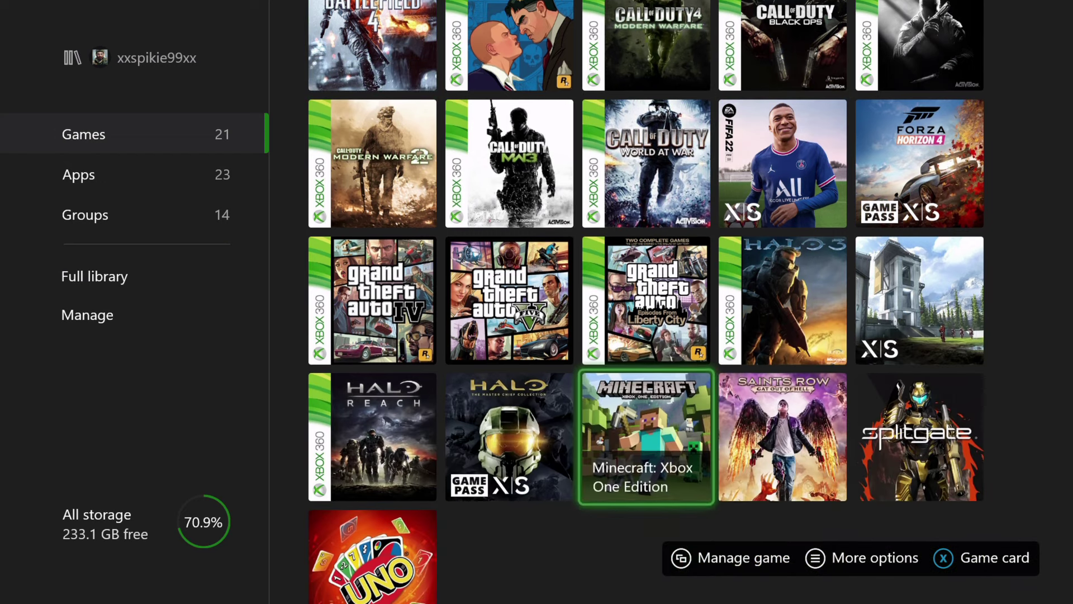
{"action": "key", "text": "Up"}
{"action": "key", "text": "Right"}
{"action": "key", "text": "Return"}
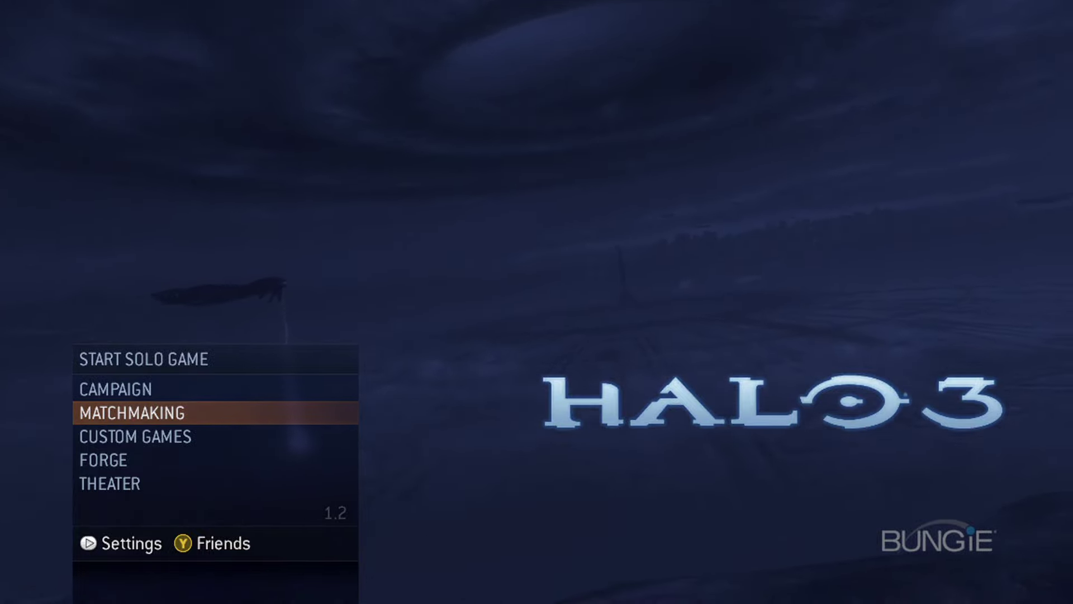
- Open the Xbox 360 Guide and go to Settings > Profile > Edit Profile > Gamer Picture
{"action": "key", "text": "Home"}
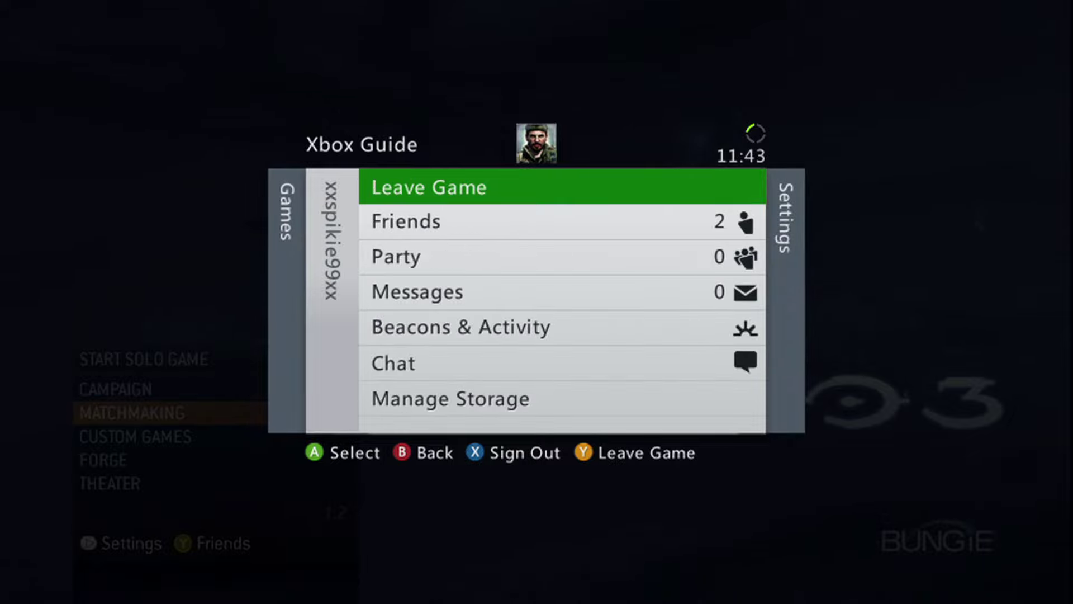
{"action": "key", "text": "Right"}
{"action": "key", "text": "Return"}
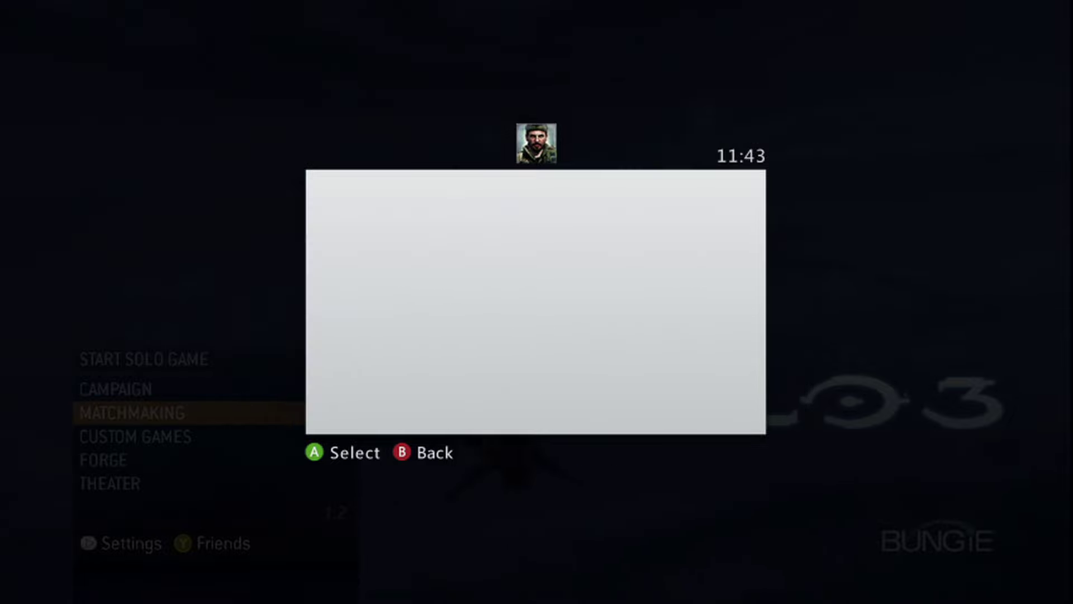
{"action": "key", "text": "Down"}
{"action": "key", "text": "Return"}
{"action": "key", "text": "Down"}
{"action": "key", "text": "Up"}
{"action": "key", "text": "Return"}
- Compare the Gamer Picture and Personal Picture options, settling on Personal Picture
{"action": "key", "text": "Down"}
{"action": "key", "text": "Up"}
{"action": "key", "text": "Down"}
{"action": "key", "text": "Up"}
{"action": "key", "text": "Down"}
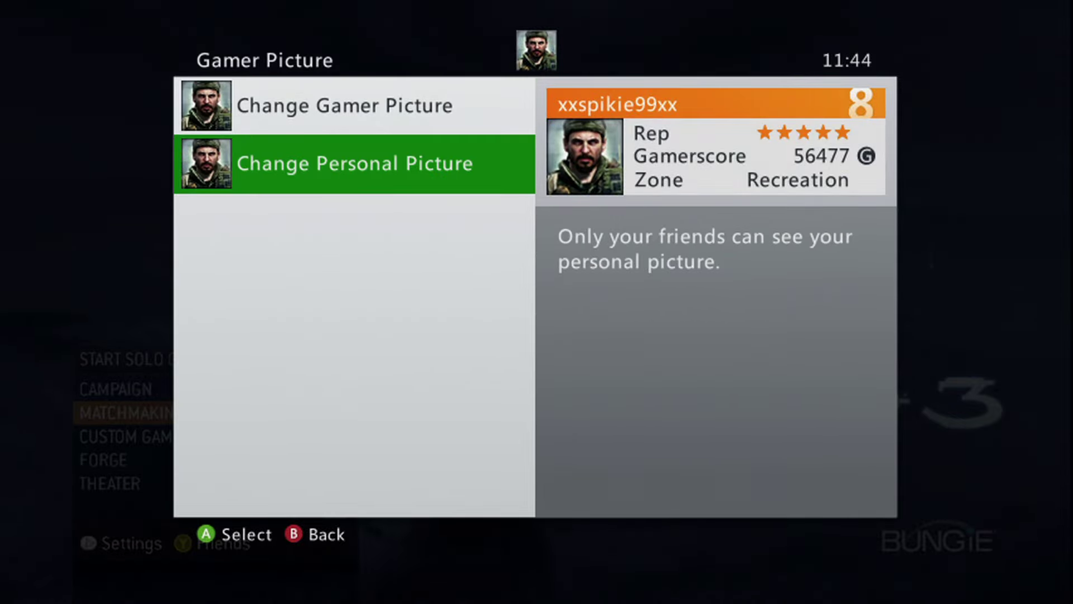
{"action": "key", "text": "Up"}
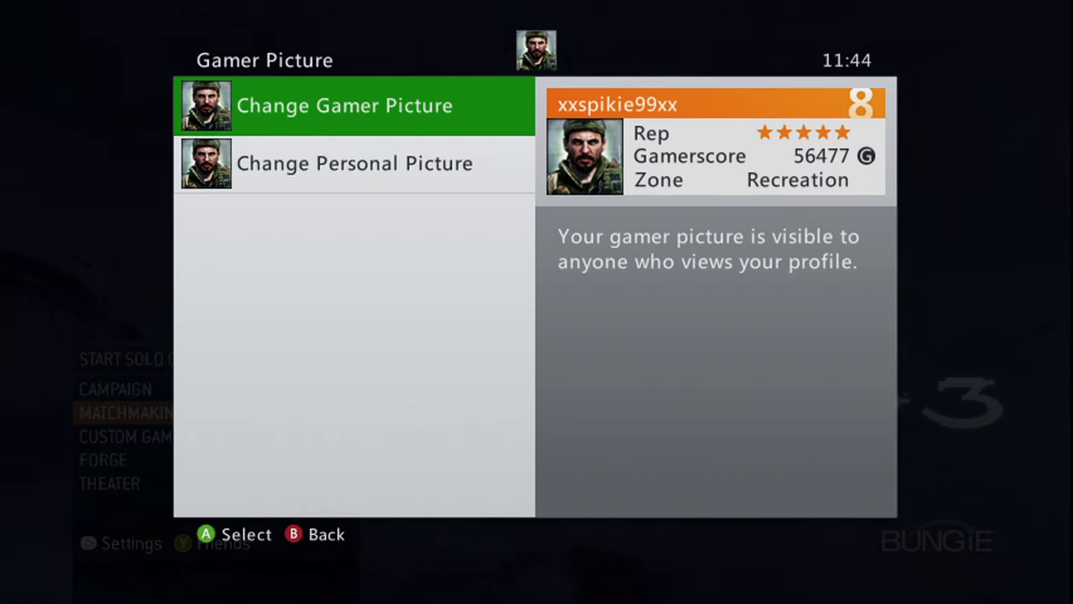
{"action": "key", "text": "Down"}
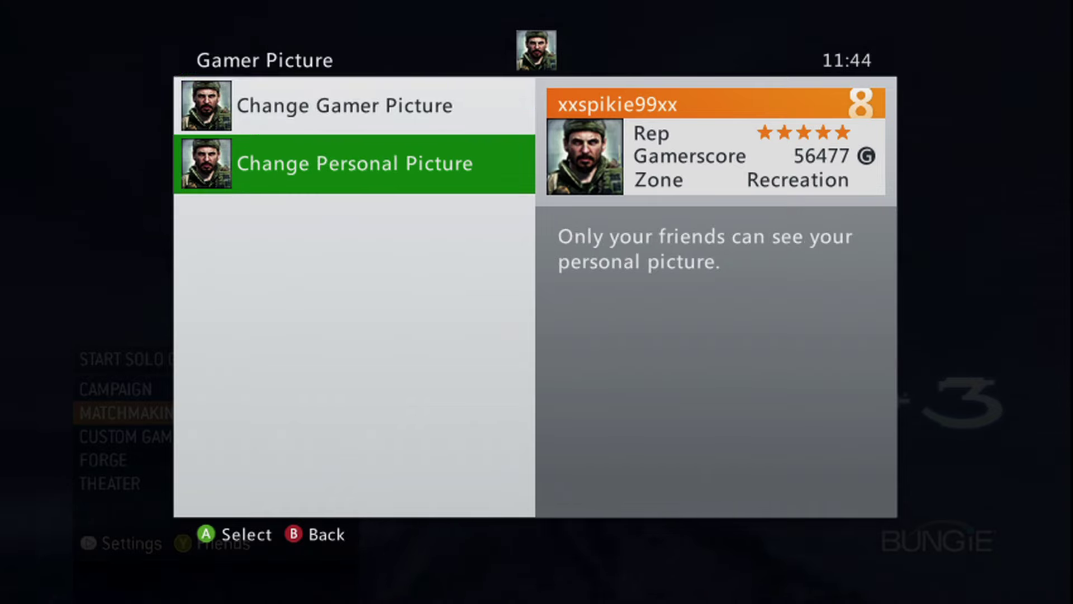
{"action": "key", "text": "Up"}
{"action": "key", "text": "Down"}
{"action": "key", "text": "Up"}
{"action": "key", "text": "Down"}
{"action": "key", "text": "Return"}
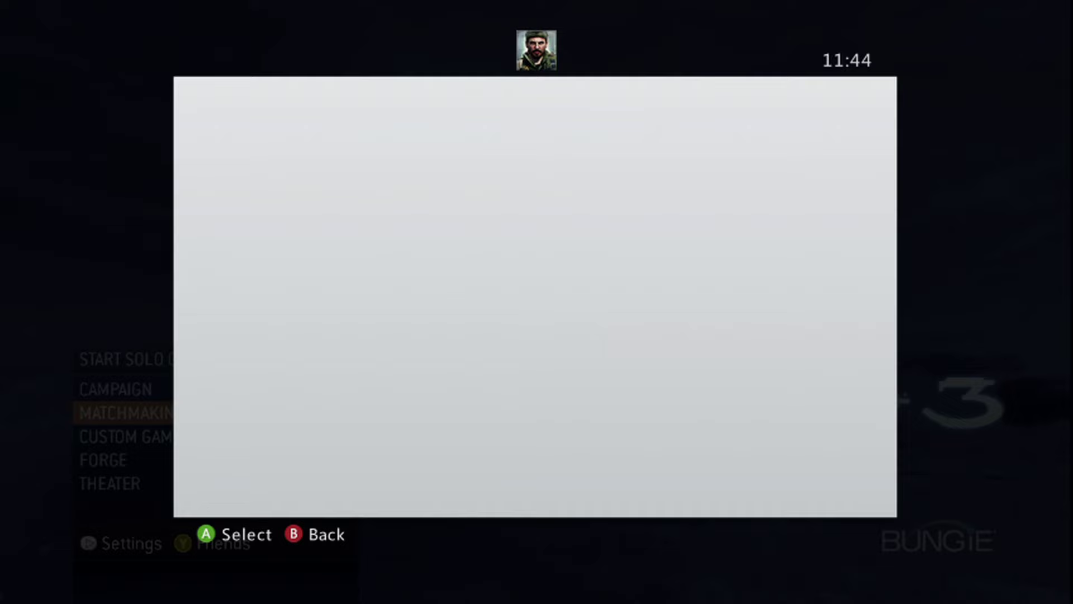
{"action": "key", "text": "Up"}
{"action": "key", "text": "Up"}
{"action": "key", "text": "Right"}
{"action": "key", "text": "Up"}
{"action": "key", "text": "Up"}
{"action": "key", "text": "Left"}
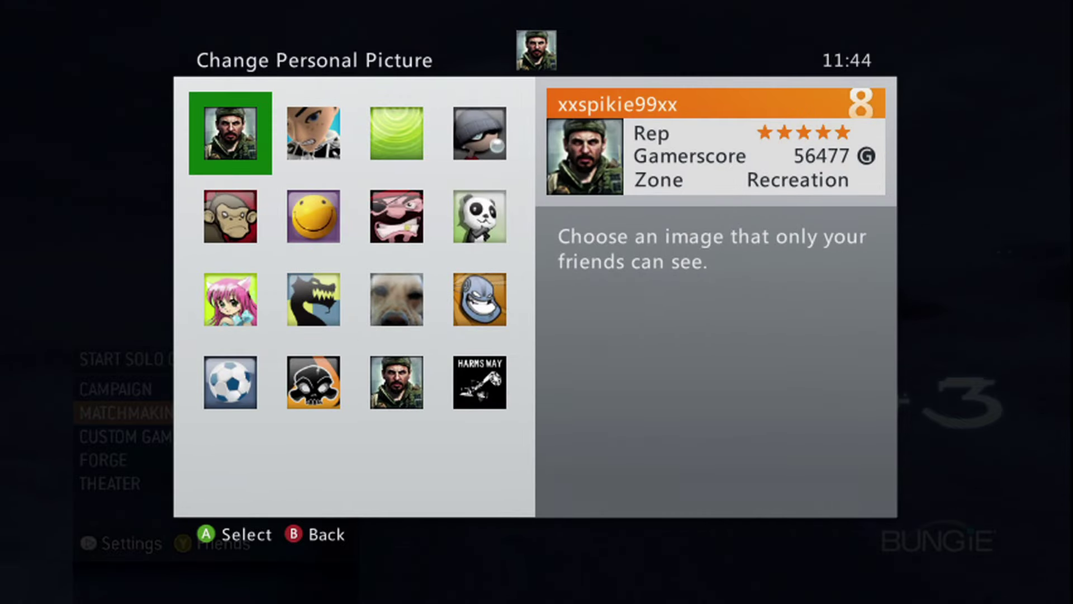
{"action": "key", "text": "Right"}
{"action": "key", "text": "Down"}
{"action": "key", "text": "Down"}
{"action": "key", "text": "Up"}
{"action": "key", "text": "Up"}
{"action": "key", "text": "Right"}
{"action": "key", "text": "Up"}
{"action": "key", "text": "Right"}
{"action": "key", "text": "Left"}
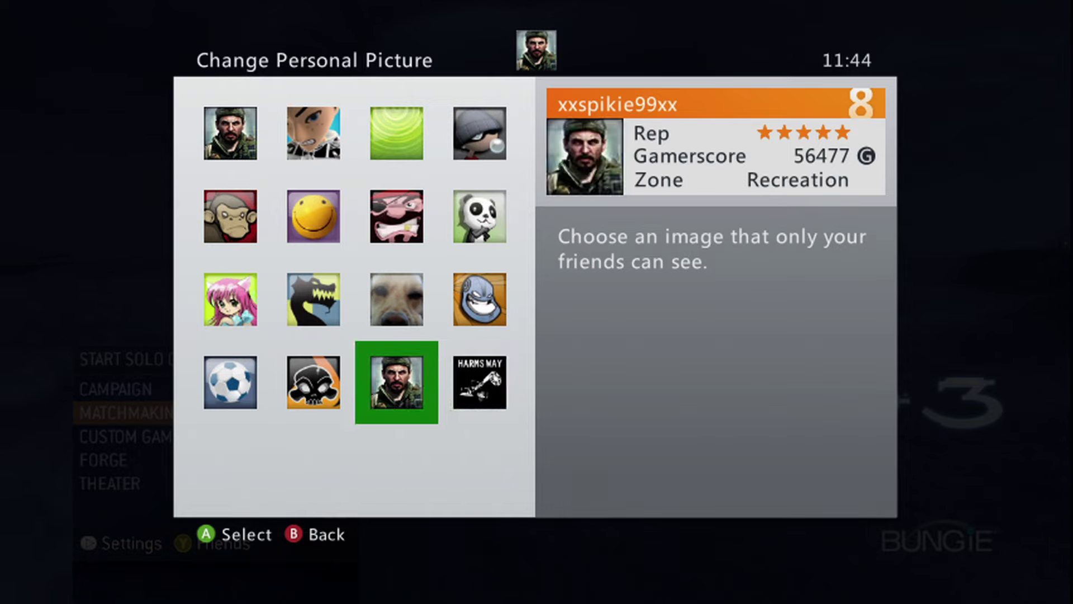
{"action": "key", "text": "Right"}
{"action": "key", "text": "Left"}
{"action": "key", "text": "Left"}
{"action": "key", "text": "Left"}
{"action": "key", "text": "Up"}
{"action": "key", "text": "Right"}
{"action": "key", "text": "Right"}
{"action": "key", "text": "Down"}
{"action": "key", "text": "Up"}
{"action": "key", "text": "Left"}
{"action": "key", "text": "Right"}
{"action": "key", "text": "Up"}
{"action": "key", "text": "Right"}
{"action": "key", "text": "Left"}
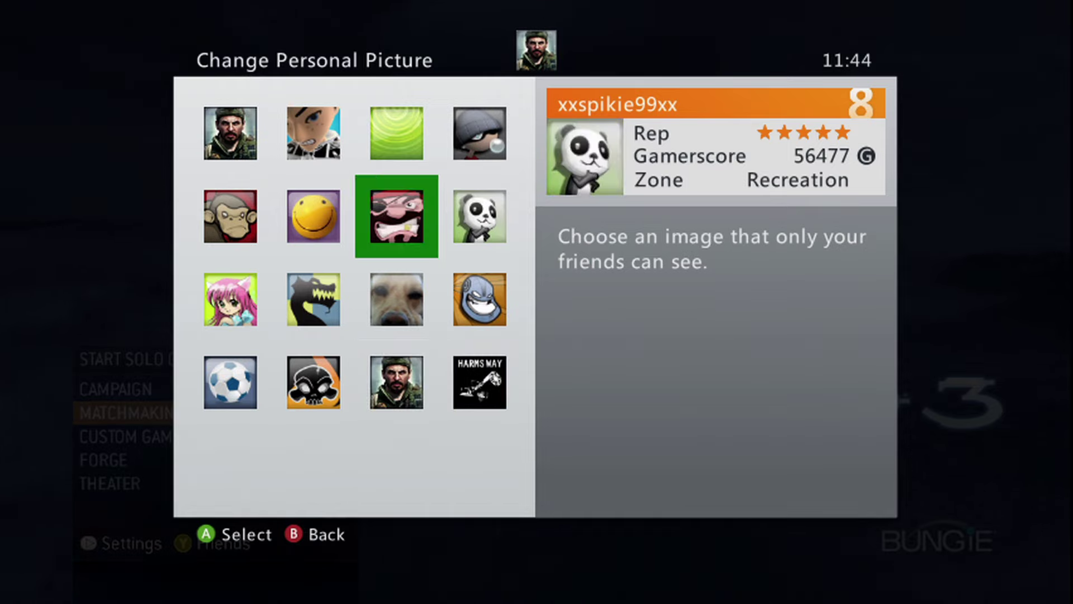
{"action": "key", "text": "Left"}
{"action": "key", "text": "Left"}
{"action": "key", "text": "Right"}
{"action": "key", "text": "Down"}
{"action": "key", "text": "Down"}
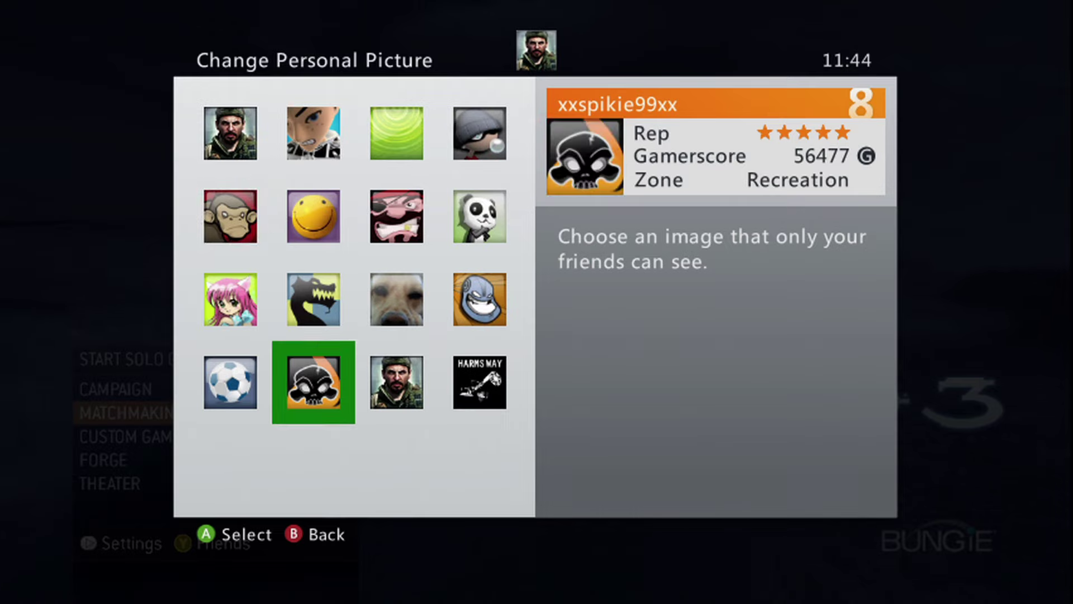
{"action": "key", "text": "Right"}
{"action": "key", "text": "Left"}
{"action": "key", "text": "Right"}
{"action": "key", "text": "Up"}
{"action": "key", "text": "Up"}
{"action": "key", "text": "Down"}
{"action": "key", "text": "Down"}
{"action": "key", "text": "Left"}
{"action": "key", "text": "Up"}
{"action": "key", "text": "Up"}
{"action": "key", "text": "Up"}
{"action": "key", "text": "Left"}
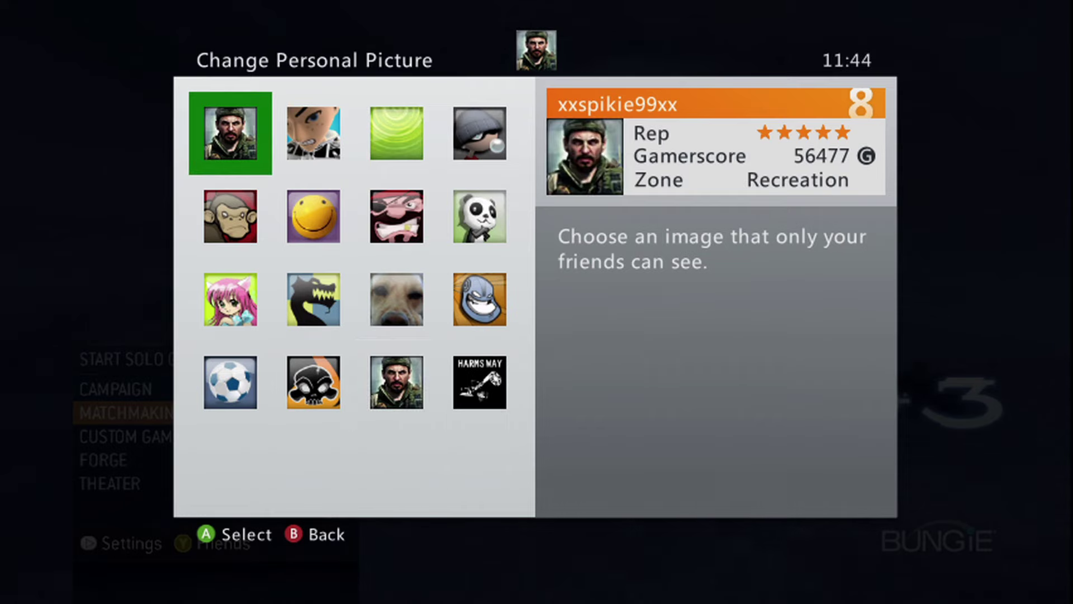
{"action": "key", "text": "Down"}
{"action": "key", "text": "Down"}
{"action": "key", "text": "Down"}
{"action": "key", "text": "Right"}
{"action": "key", "text": "Right"}
{"action": "key", "text": "Right"}
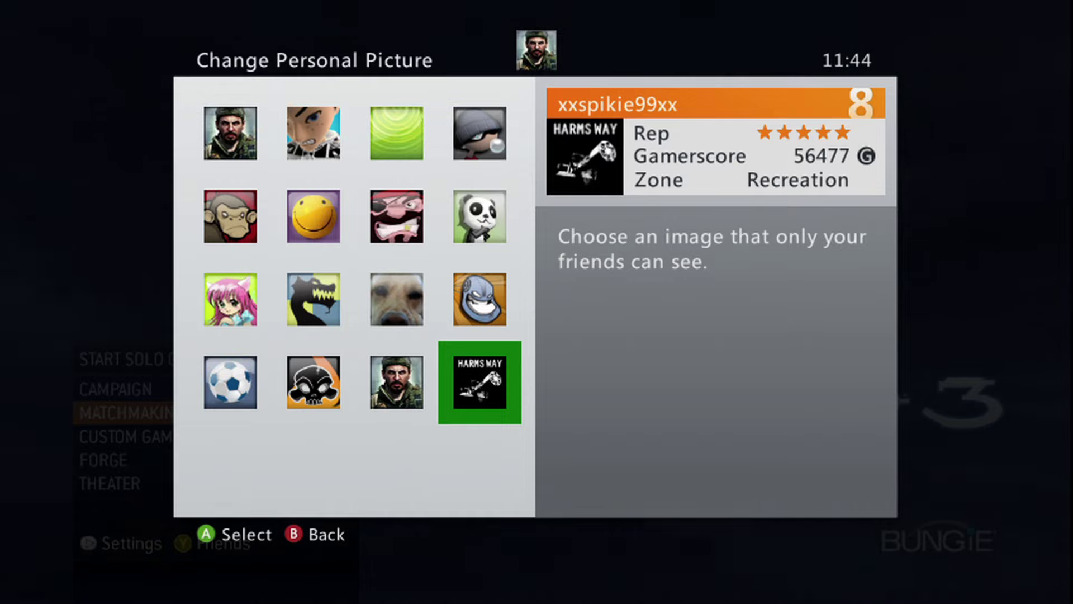
{"action": "key", "text": "Left"}
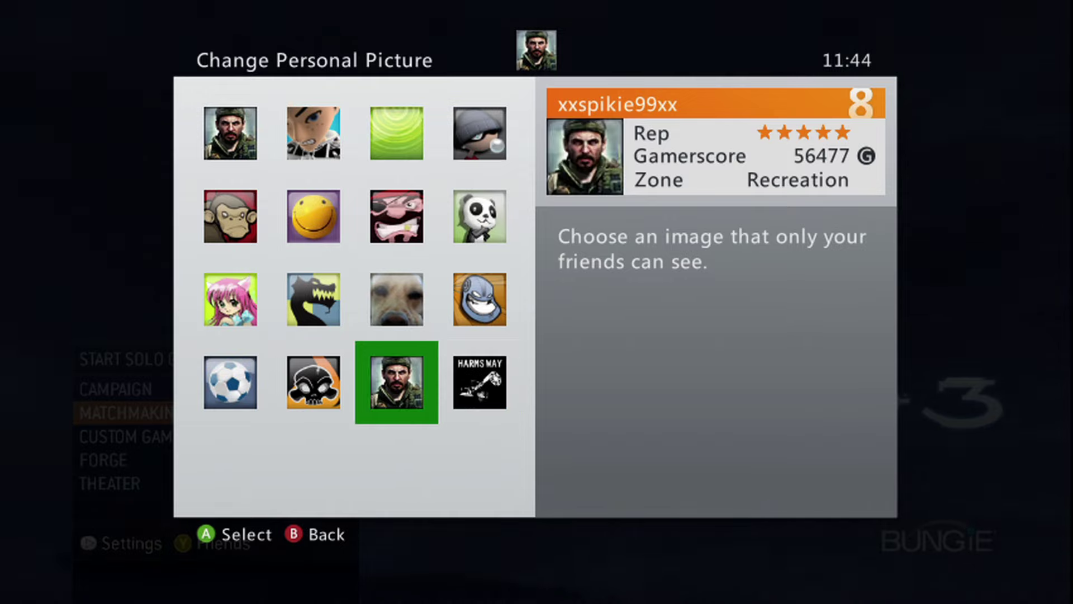
{"action": "key", "text": "Left"}
{"action": "key", "text": "Right"}
{"action": "key", "text": "Right"}
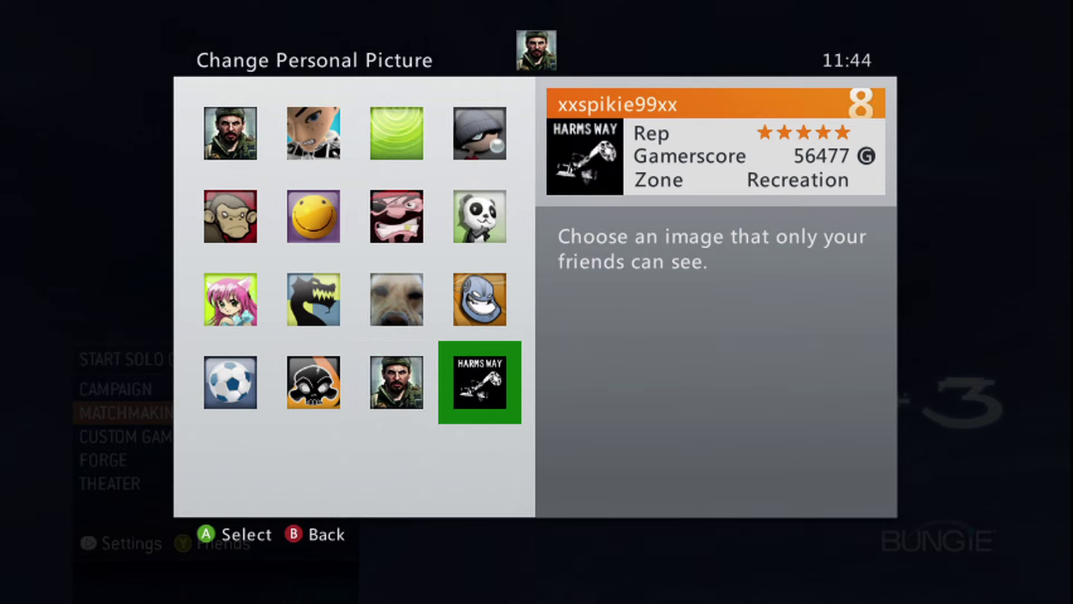
{"action": "key", "text": "Left"}
{"action": "key", "text": "Left"}
{"action": "key", "text": "Up"}
{"action": "key", "text": "Up"}
{"action": "key", "text": "Down"}
{"action": "key", "text": "Down"}
{"action": "key", "text": "Right"}
{"action": "key", "text": "Down"}
{"action": "key", "text": "Up"}
{"action": "key", "text": "Left"}
{"action": "key", "text": "Right"}
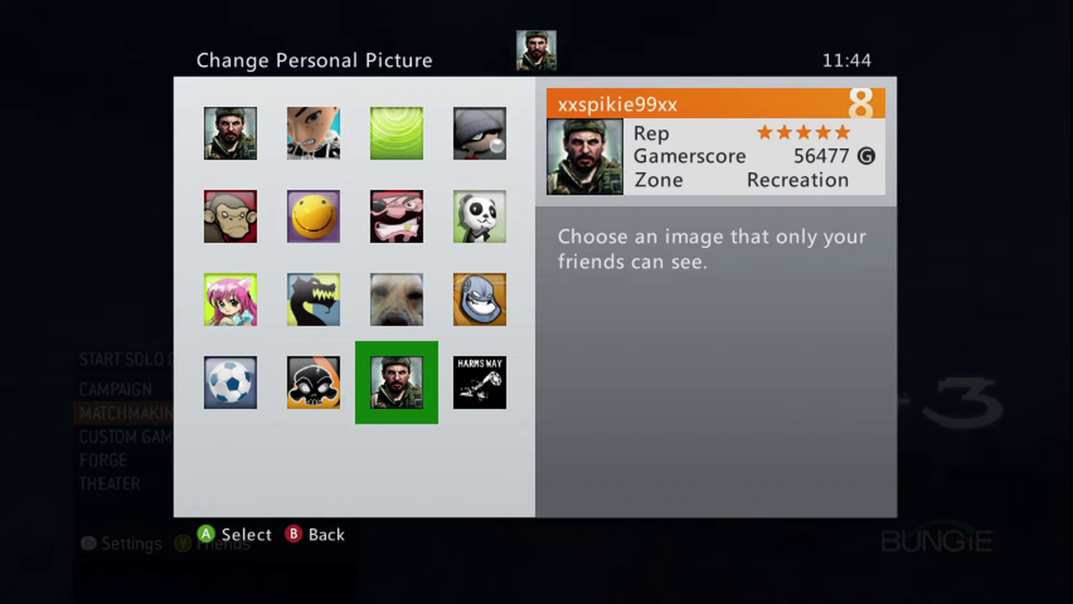
{"action": "key", "text": "Return"}
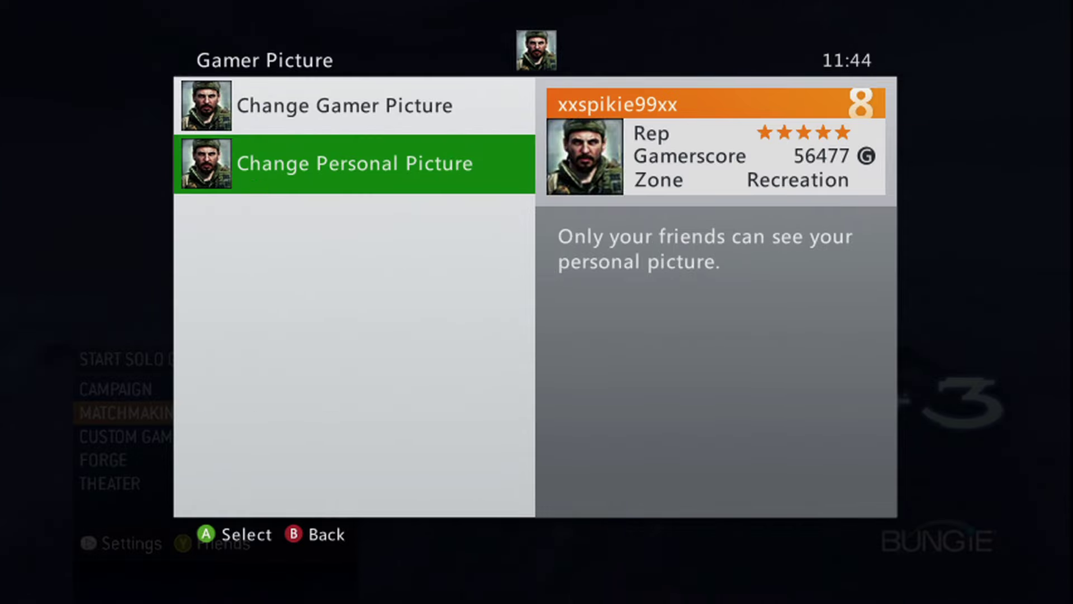
- From the guide's Profile & system section, open the full profile page
{"action": "key", "text": "super"}
{"action": "key", "text": "Right"}
{"action": "key", "text": "Right"}
{"action": "key", "text": "Right"}
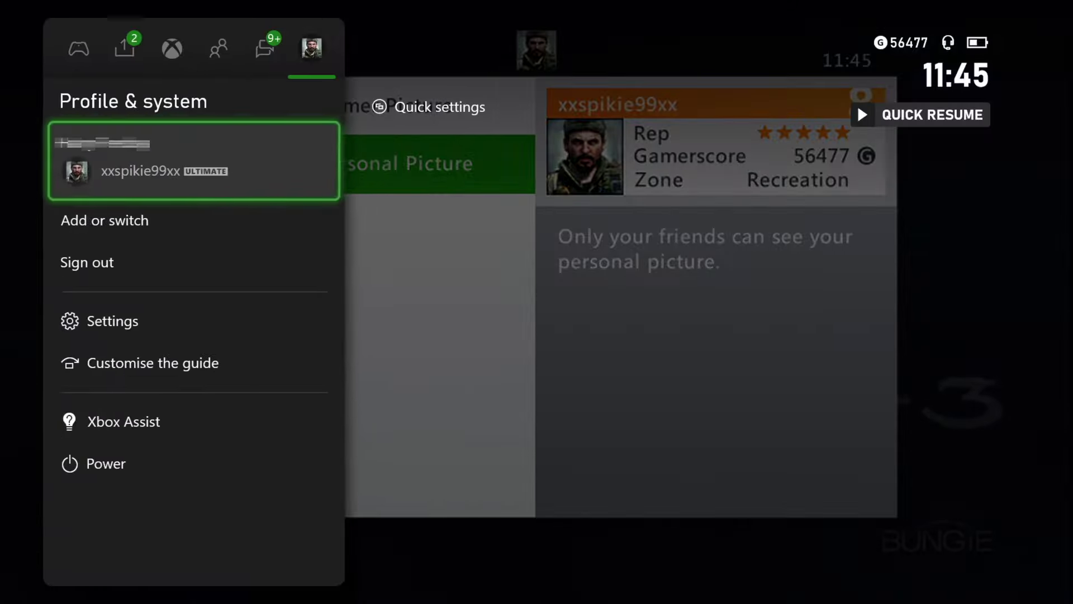
{"action": "key", "text": "Return"}
{"action": "key", "text": "Return"}
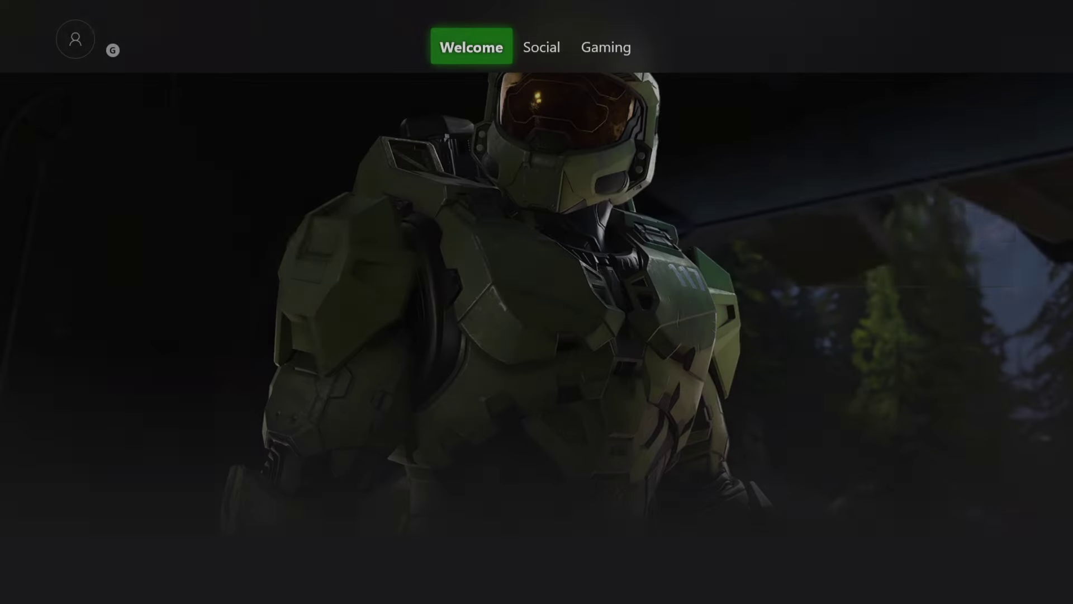
{"action": "key", "text": "Right"}
{"action": "key", "text": "Left"}
- Open Customise profile and select Change gamerpic
{"action": "key", "text": "Down"}
{"action": "key", "text": "Down"}
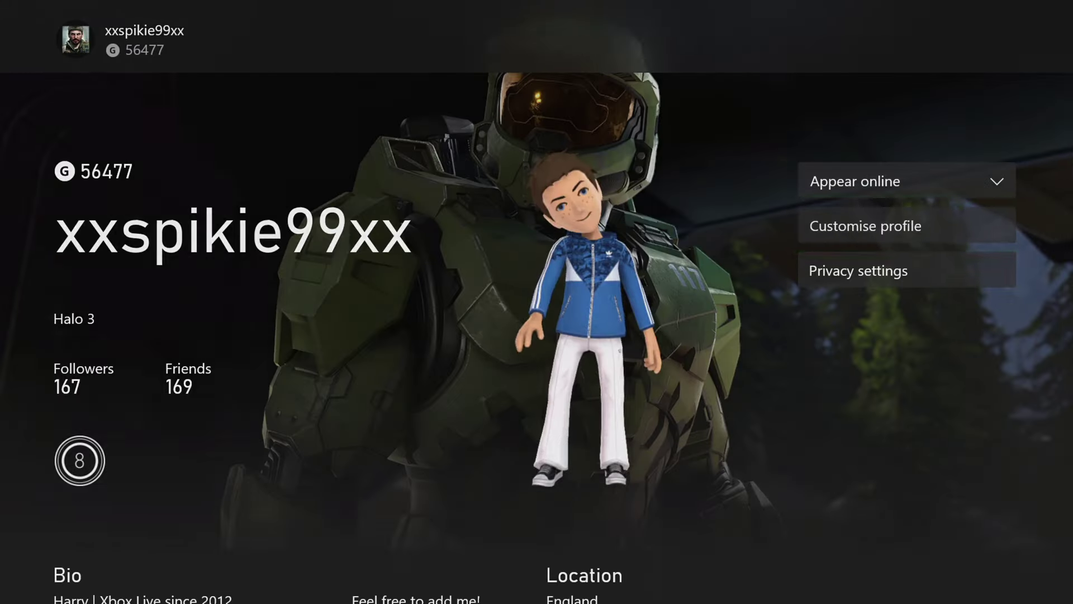
{"action": "key", "text": "Return"}
{"action": "key", "text": "Down"}
{"action": "key", "text": "Right"}
{"action": "key", "text": "Up"}
{"action": "key", "text": "Return"}
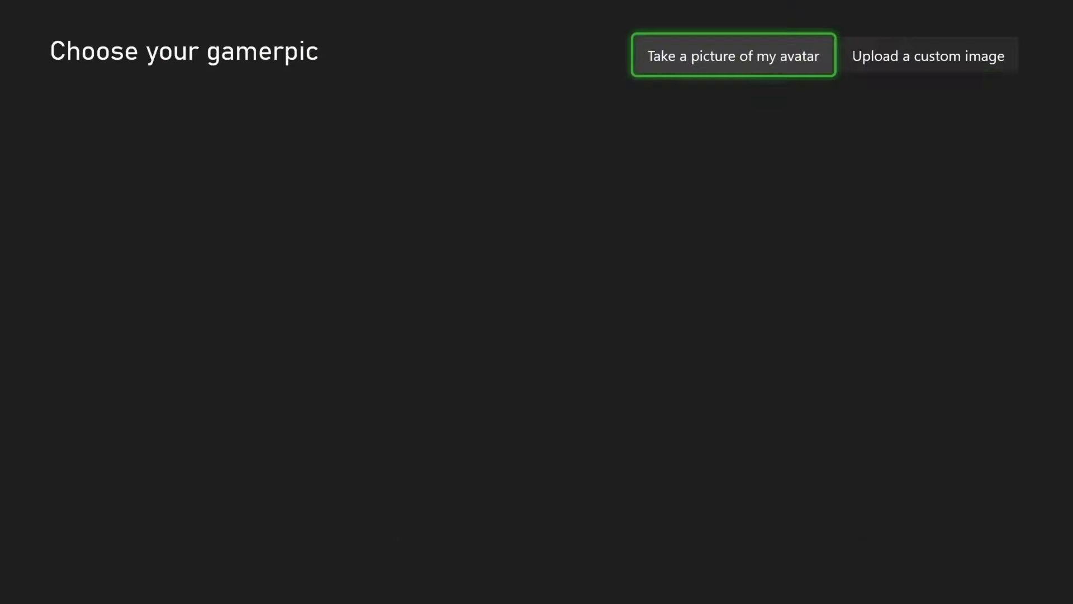